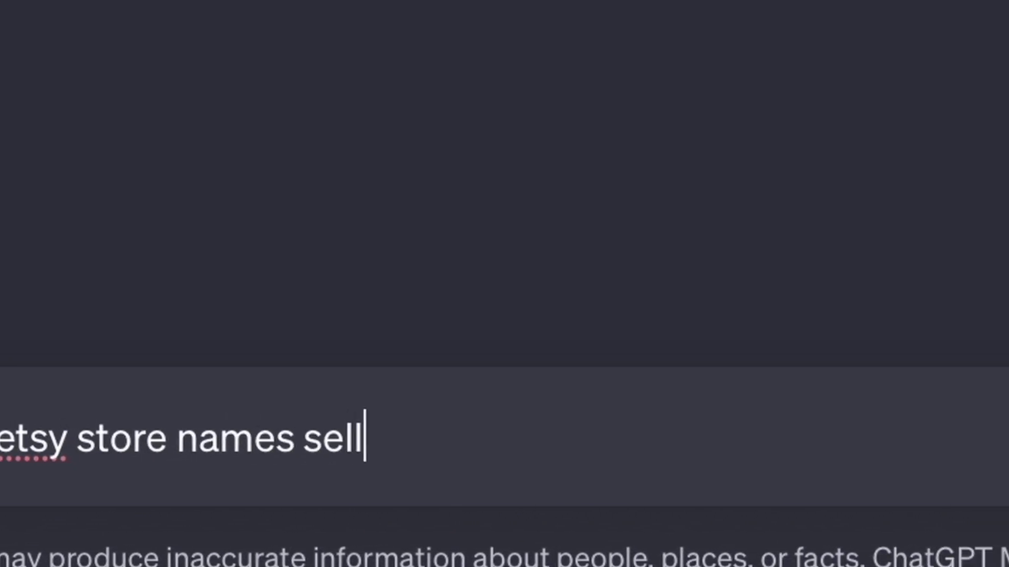
Send the ChatGPT request for Etsy store names for a shop selling digital floral templates
type("ta")
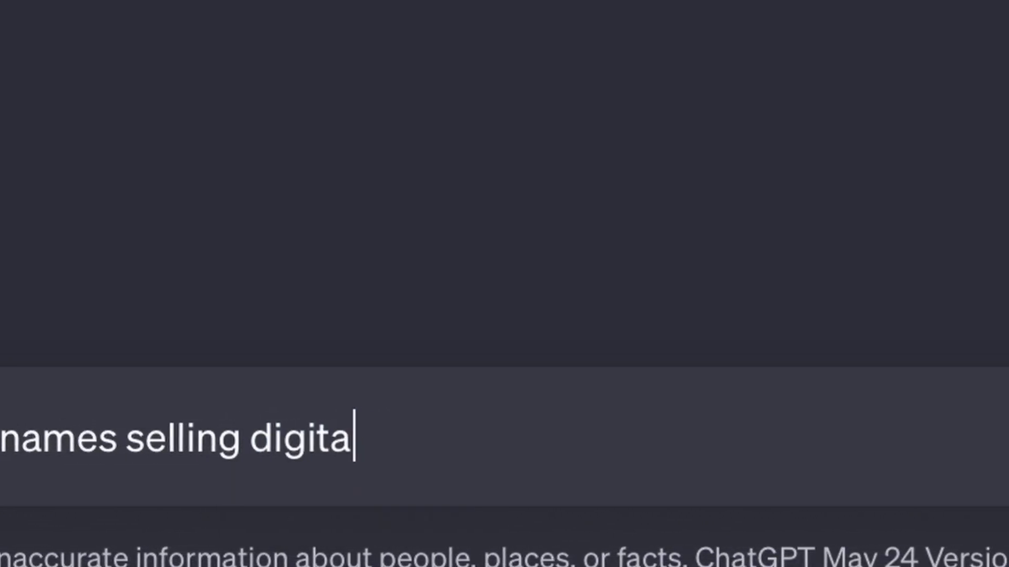
type("l floral templates")
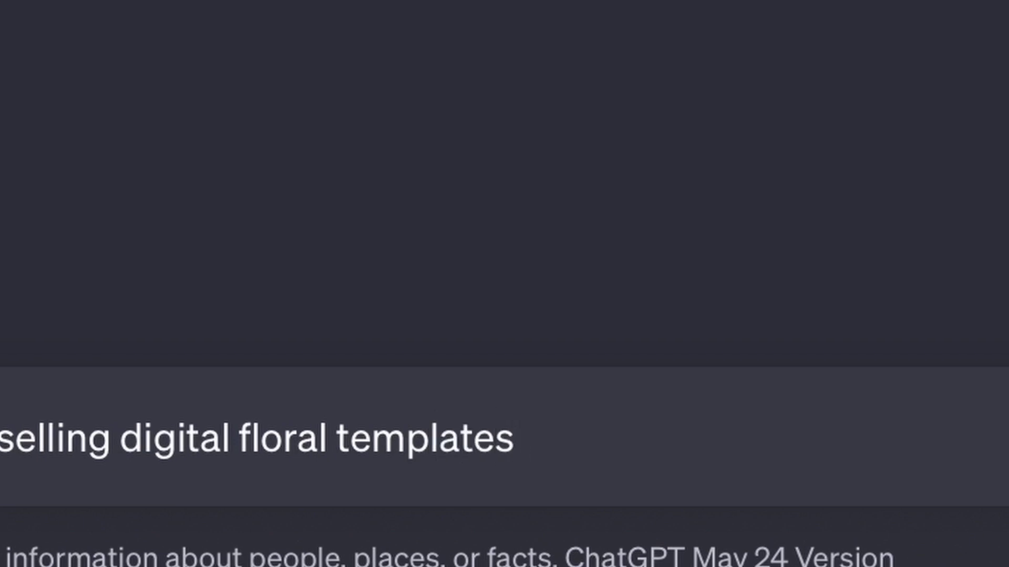
key("Return")
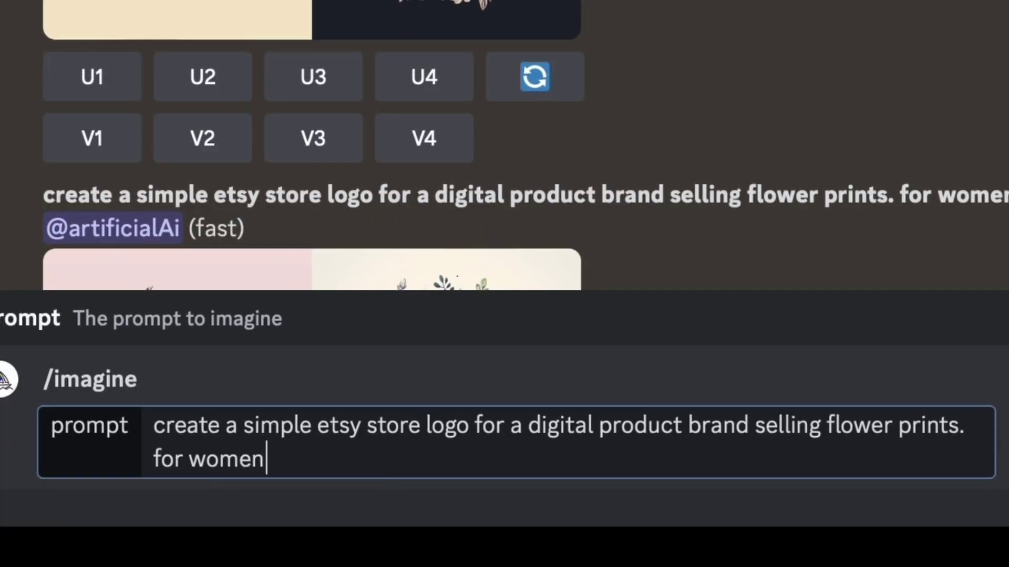
Submit the floral Etsy logo /imagine prompt and enlarge the resulting four-design grid
key("Return")
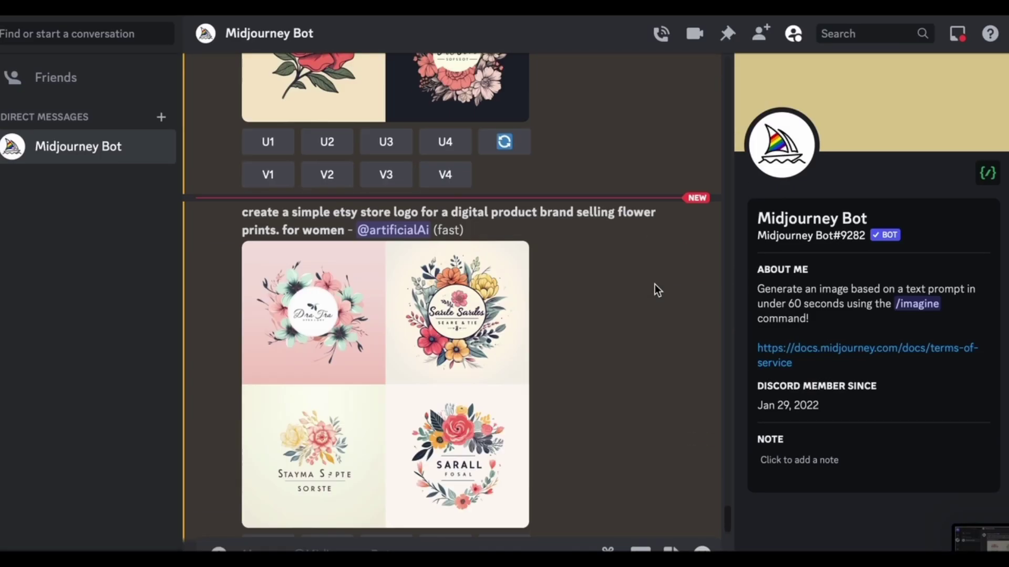
left_click(485, 308)
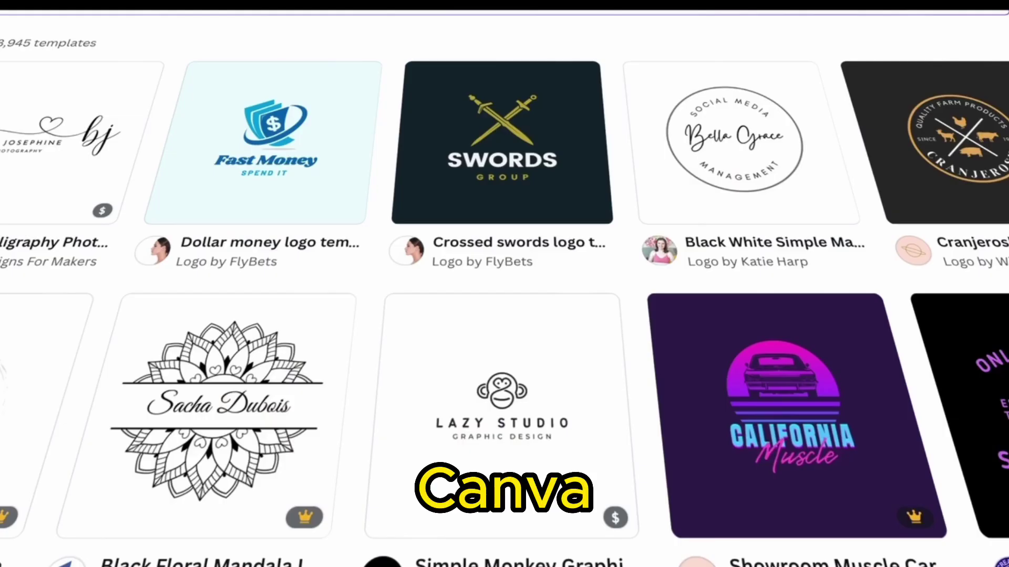
Browse the logo templates and stretch the squiggle under 'Digital Product Design' wider
scroll(504, 284, "down", 15)
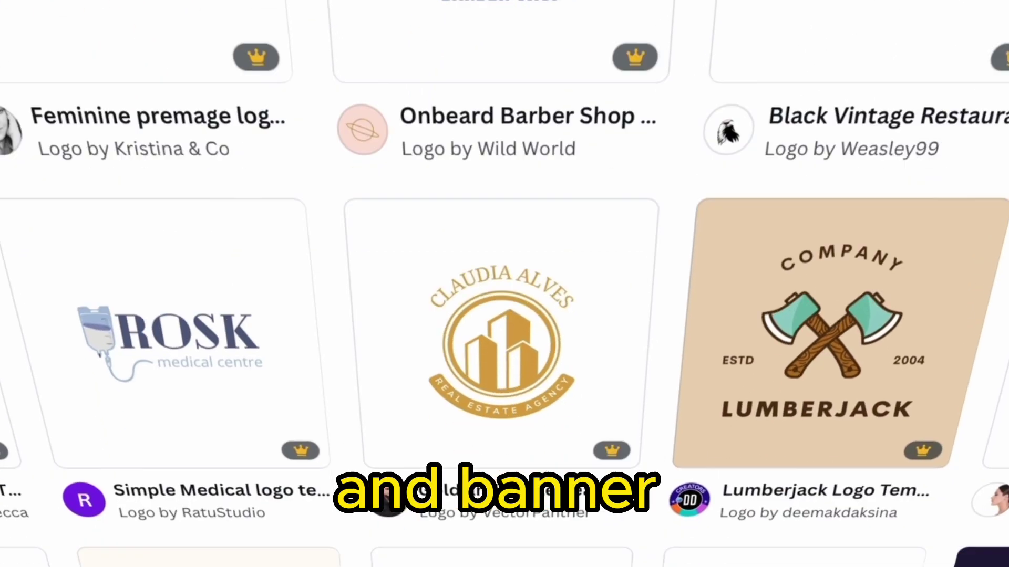
scroll(504, 283, "down", 20)
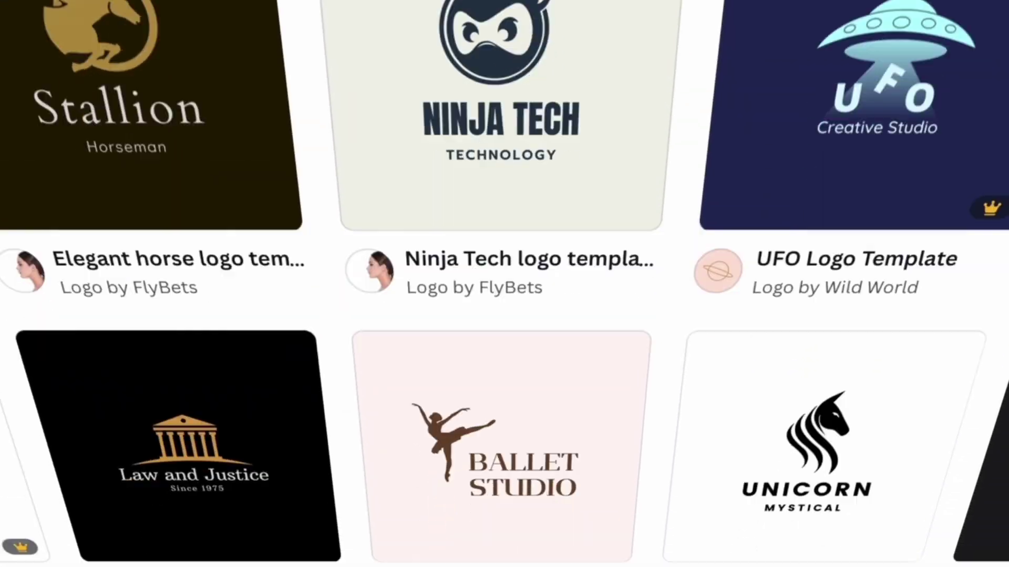
scroll(504, 283, "down", 6)
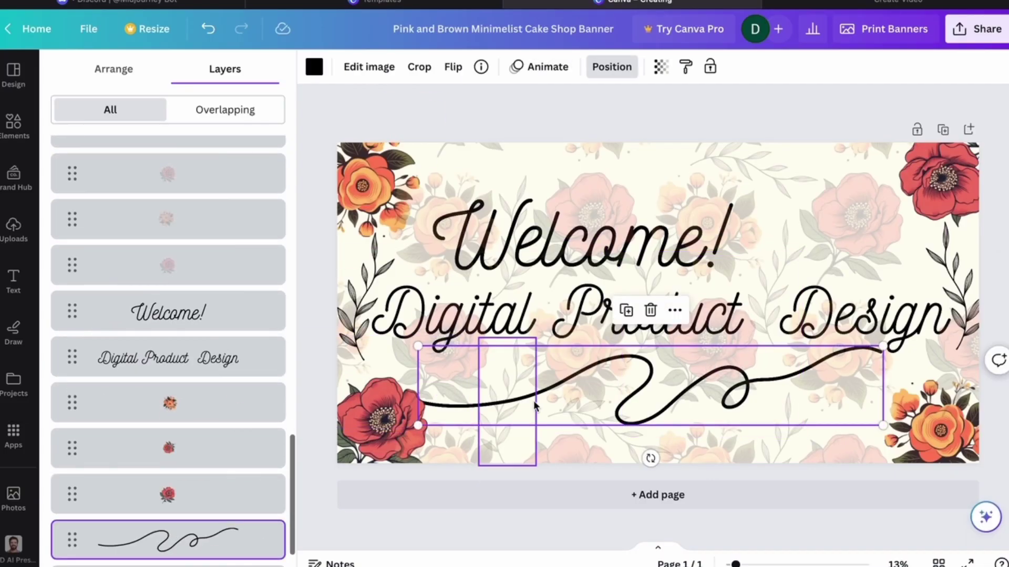
left_click_drag(847, 351, 879, 353)
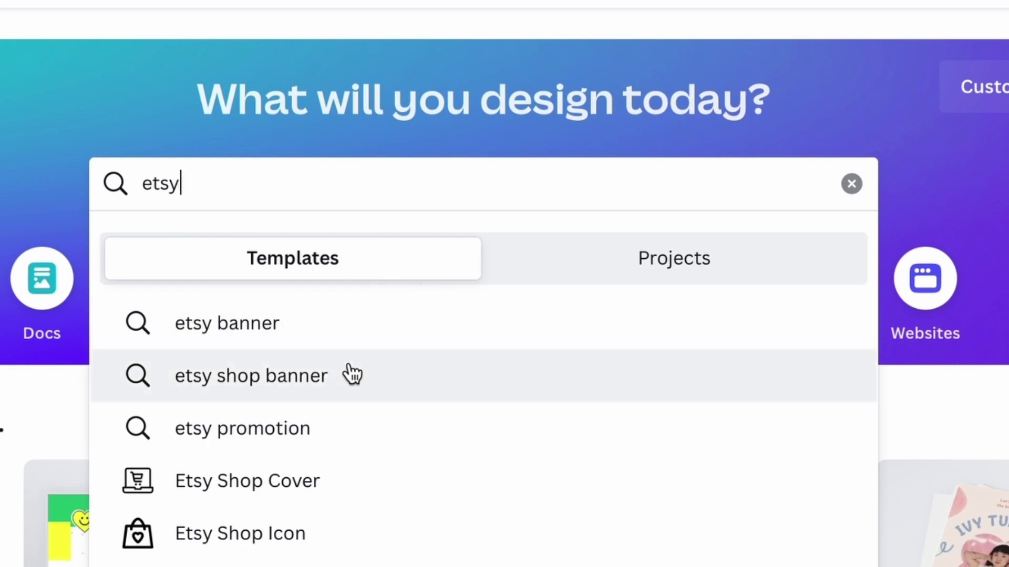
Open the cake shop banner template from the 'etsy shop banner' search and delete its cupcake elements
left_click(354, 373)
left_click(476, 383)
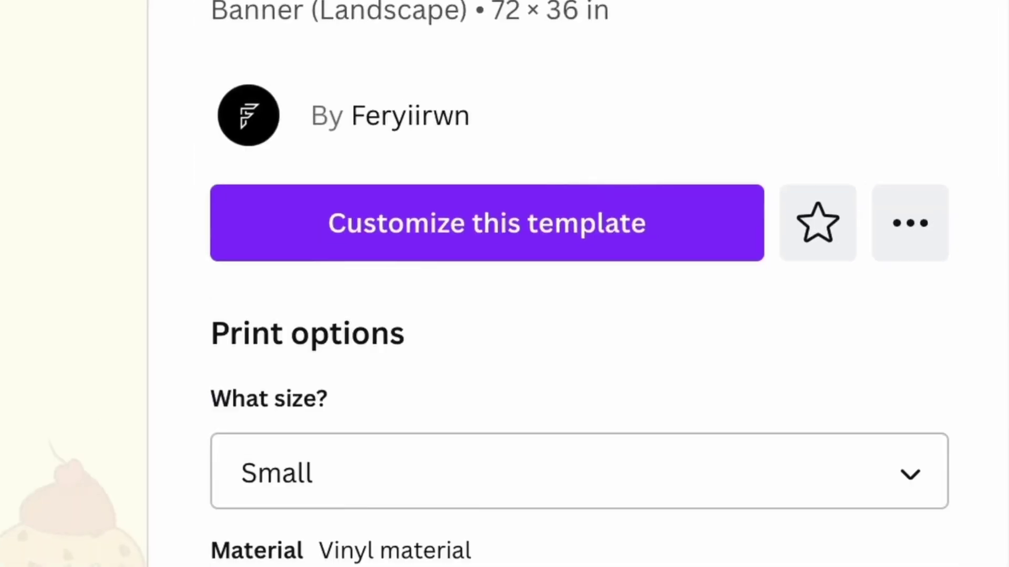
left_click(271, 252)
key("Delete")
left_click(402, 375)
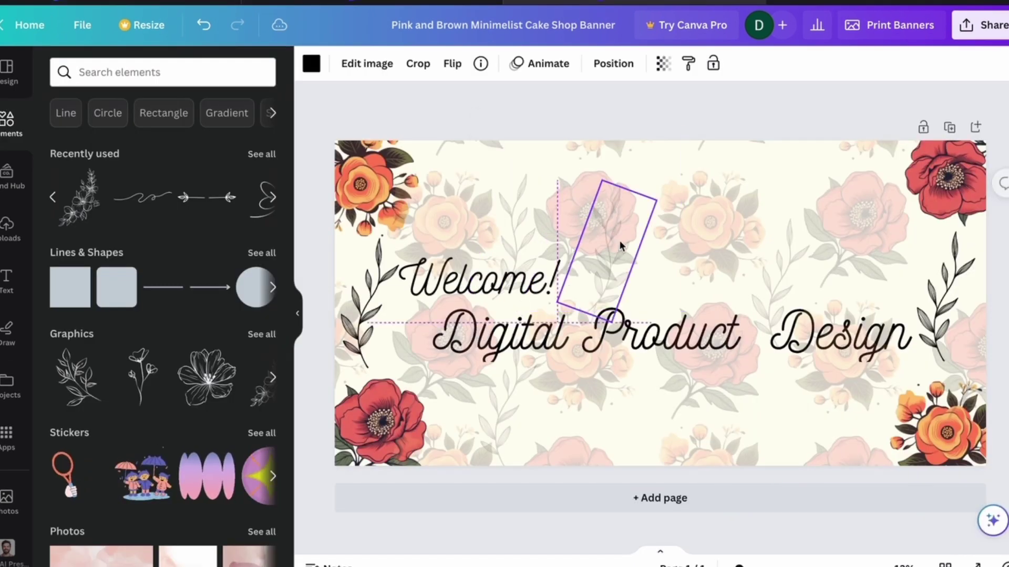
Arrange the leaf sprigs beside the heading and along the bottom, and reposition the swirl divider
left_click_drag(620, 243, 799, 366)
left_click_drag(592, 407, 616, 441)
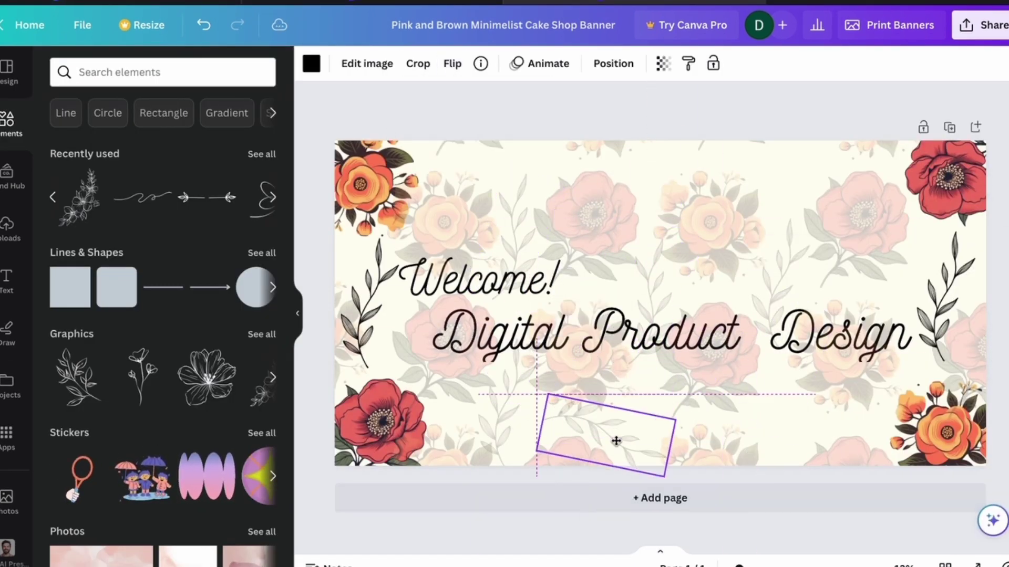
left_click_drag(796, 259, 458, 356)
right_click(478, 94)
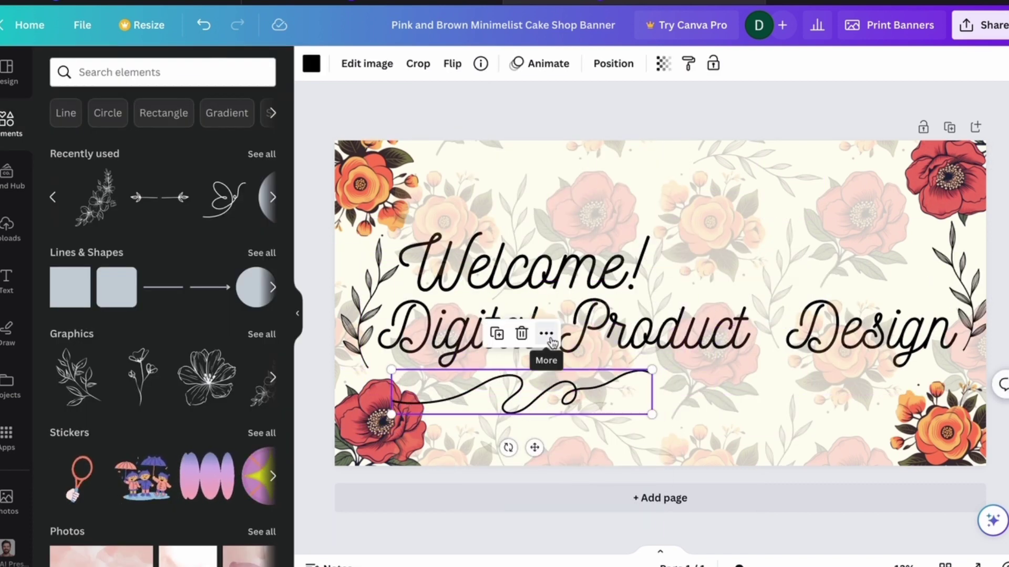
left_click(546, 334)
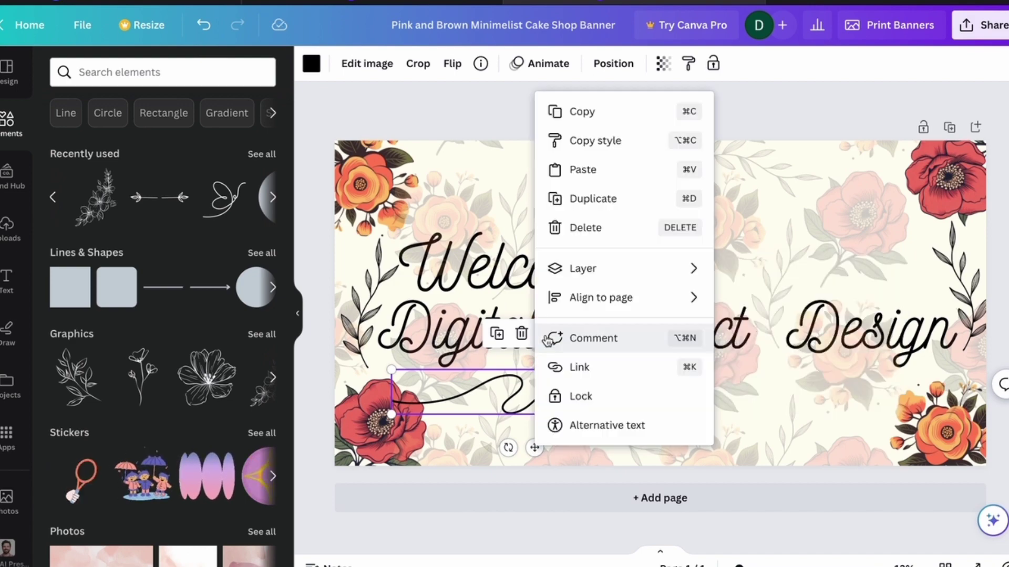
key("Escape")
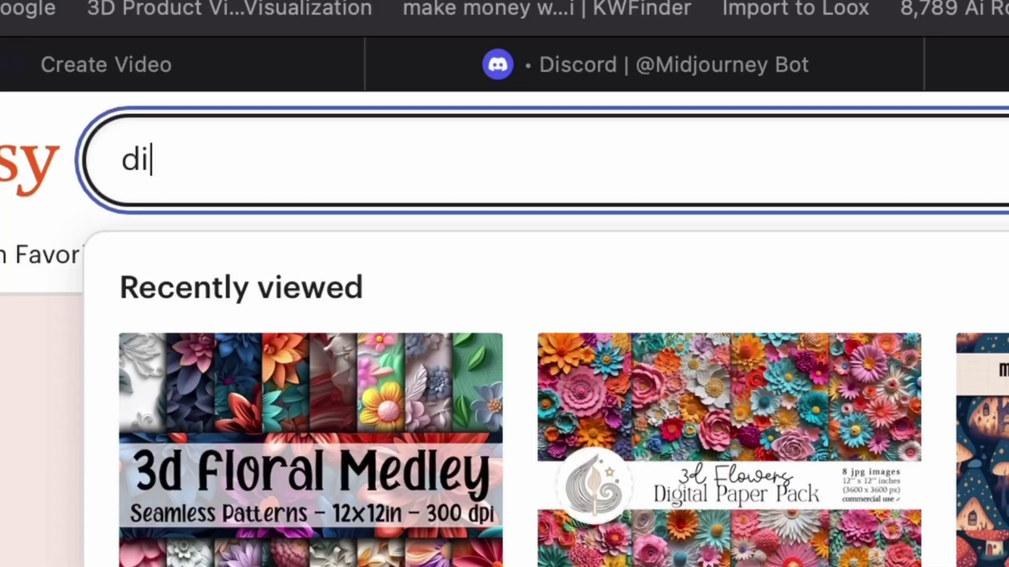
Search Etsy for 'digital flower pattern' and edit the URL's star_seller filter into a bestseller filter
type("gital flower pattern")
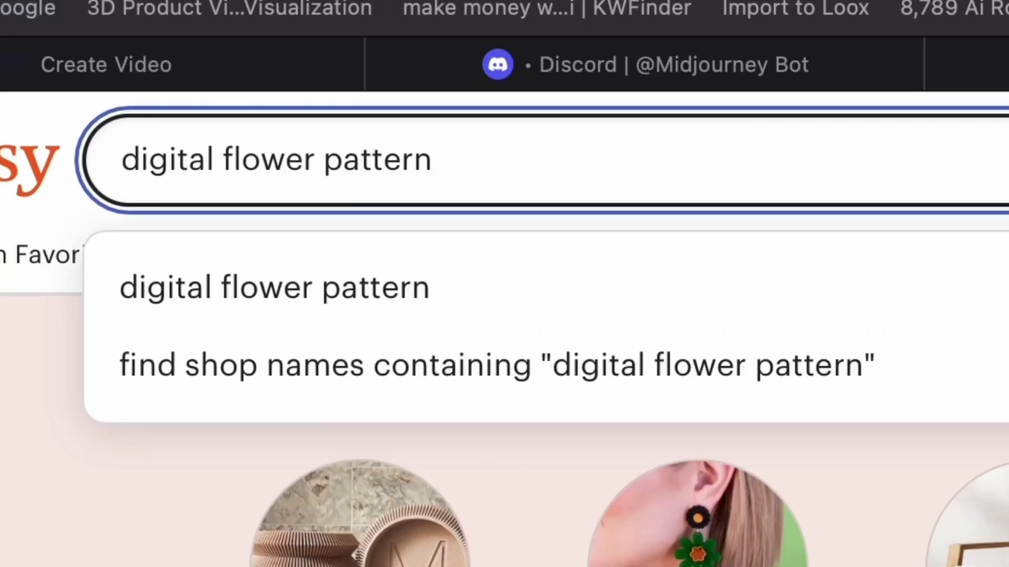
key("Return")
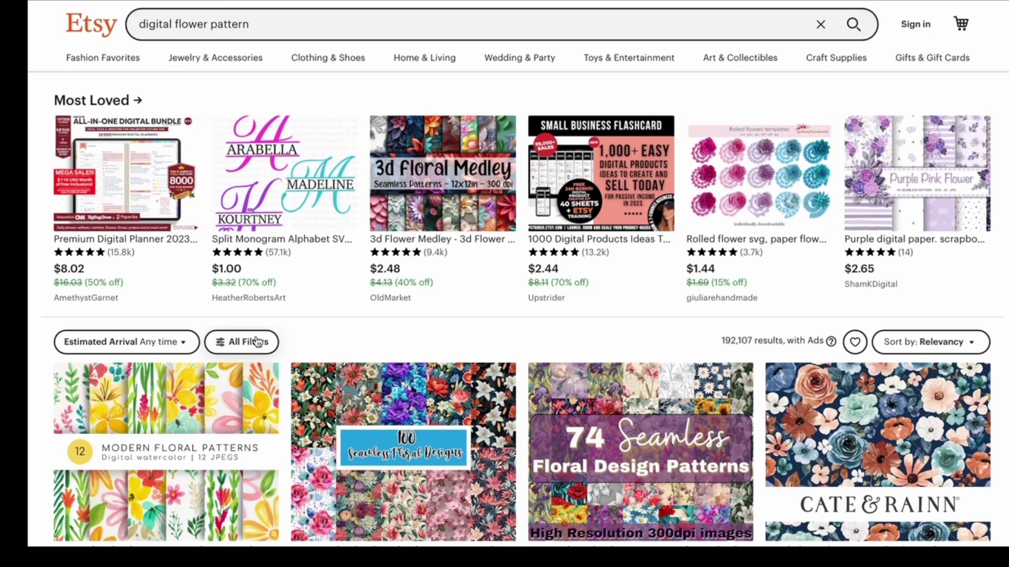
left_click(252, 342)
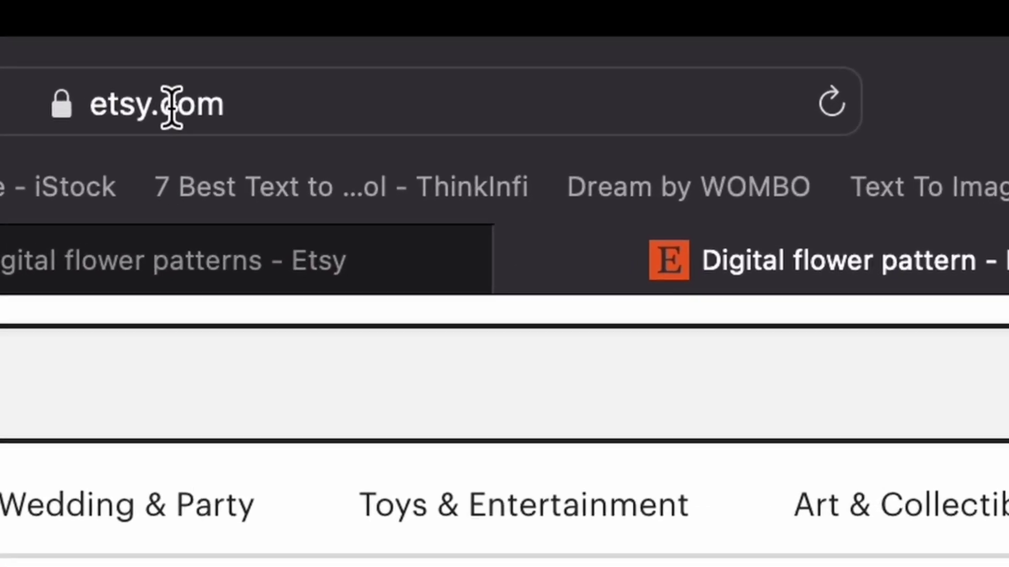
left_click(455, 64)
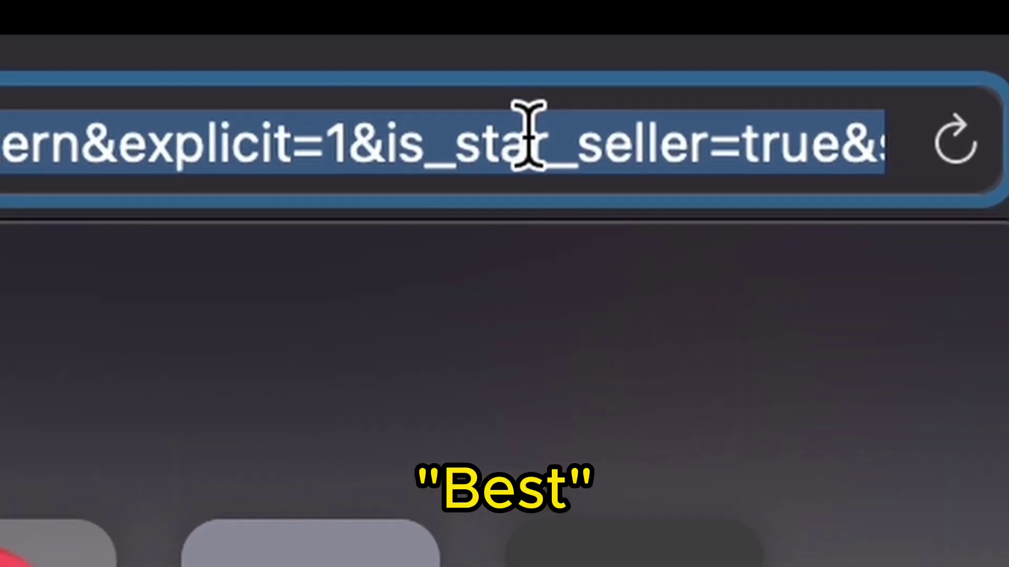
left_click(562, 146)
key("BackSpace")
key("BackSpace")
key("BackSpace")
key("BackSpace")
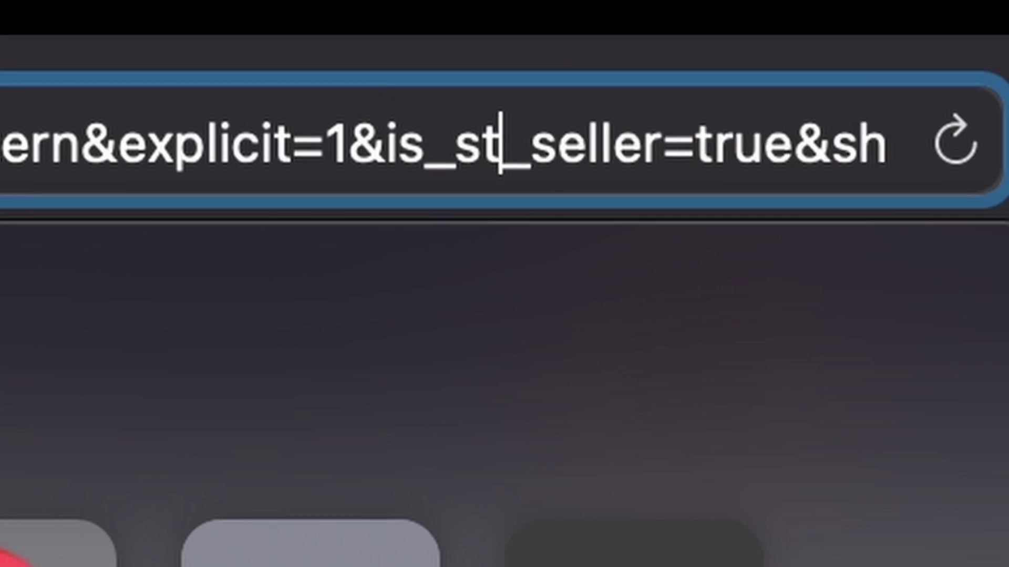
type("be")
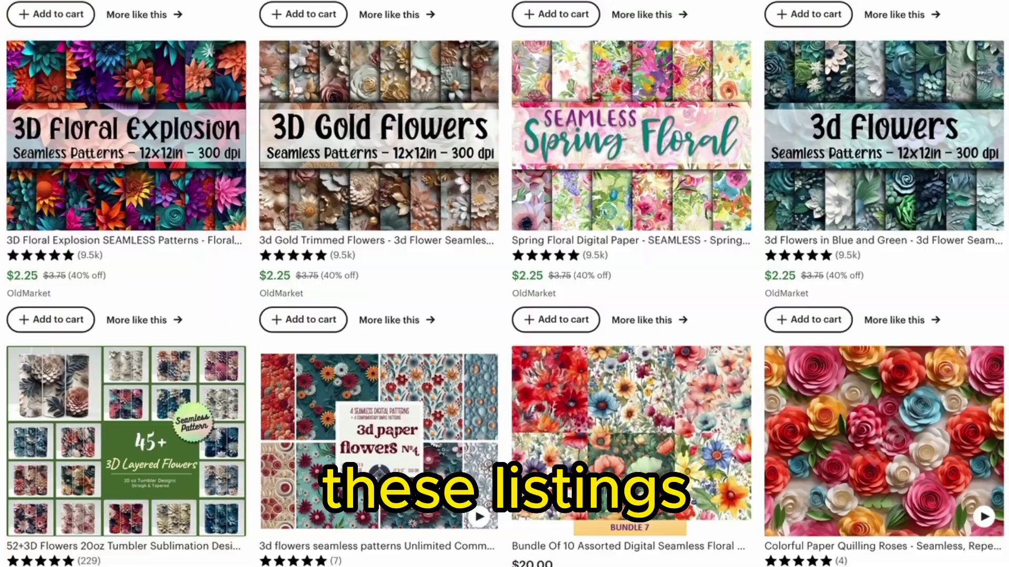
Select the keyword statistics rows on the 3D Flowers Digital Paper Pack listing for copying
scroll(504, 284, "down", 5)
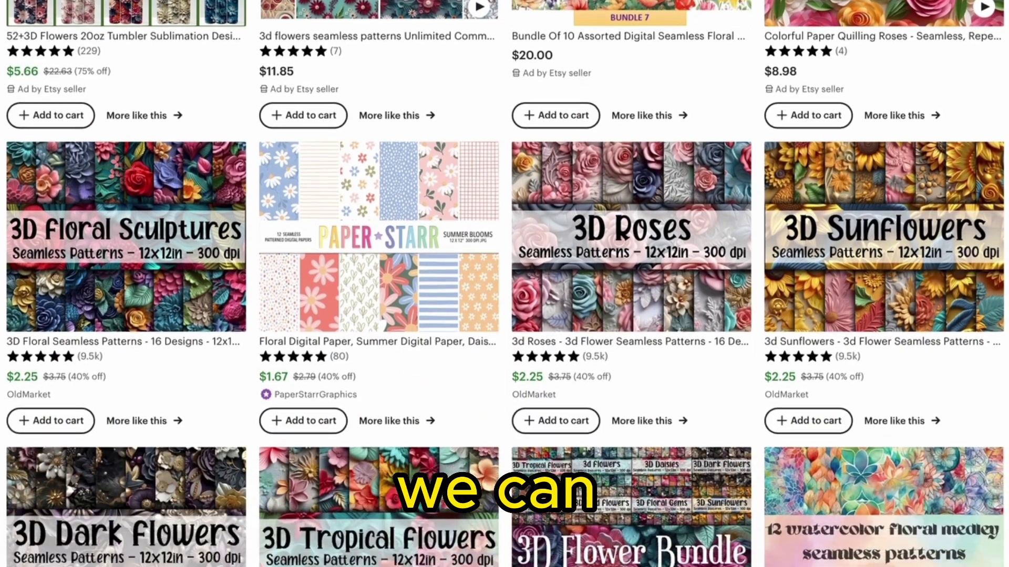
scroll(504, 284, "down", 5)
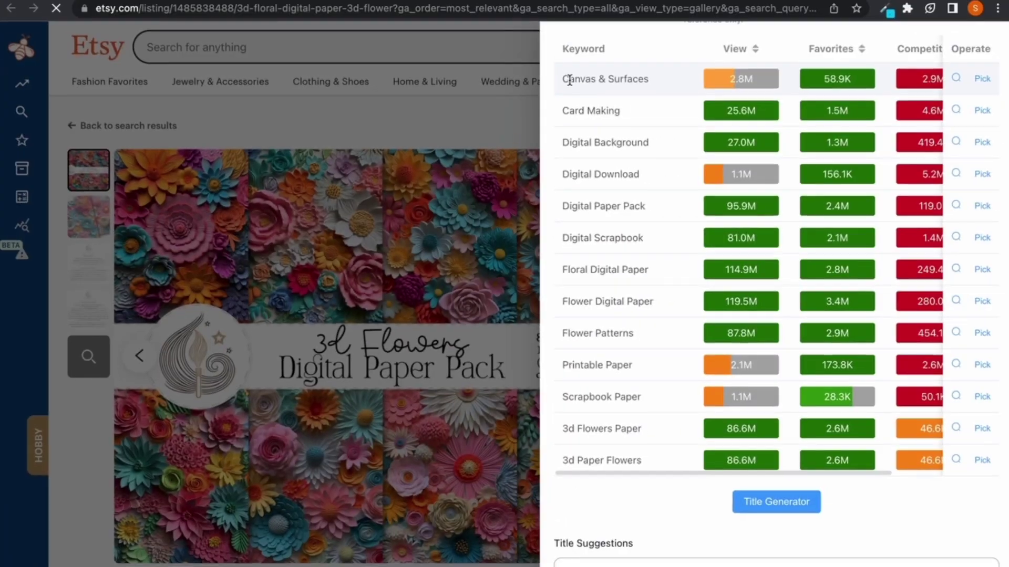
left_click_drag(561, 77, 906, 443)
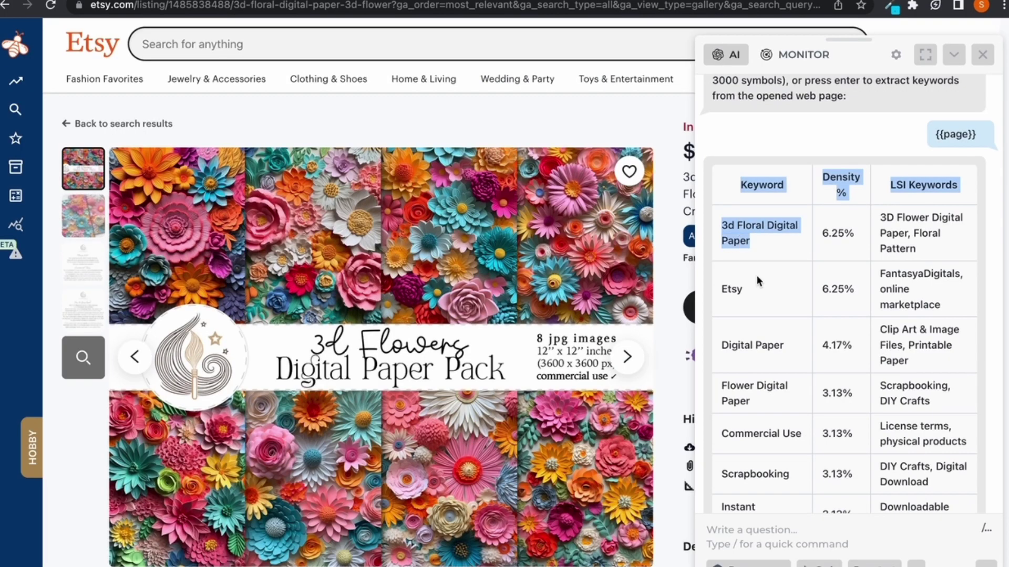
left_click_drag(814, 369, 945, 486)
scroll(834, 405, "down", 5)
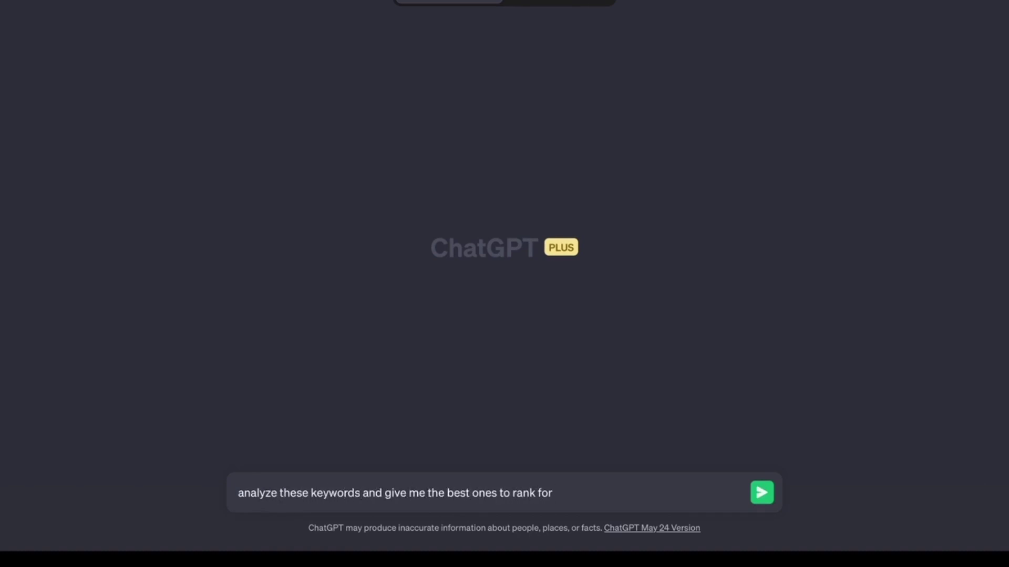
Paste the keyword table for ranking analysis, then request an SEO About section using longtail keywords
key("ctrl+v")
key("Return")
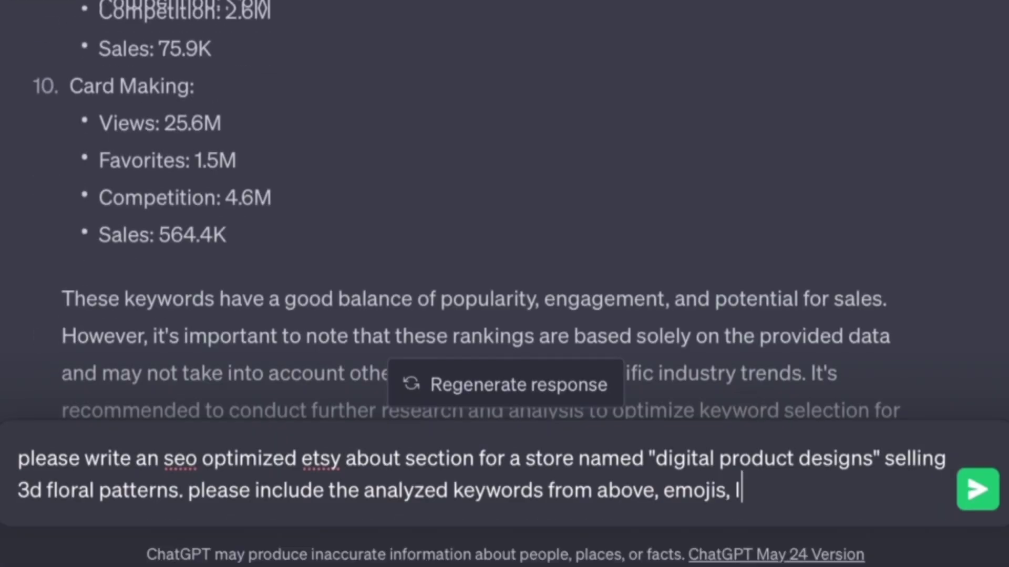
type("ongtail")
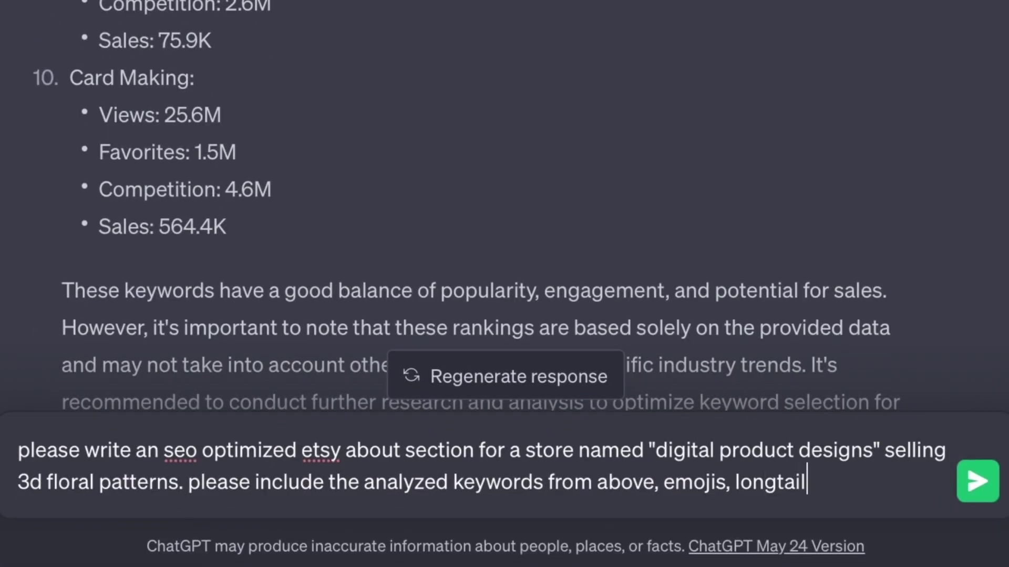
type(" keywords, and lis")
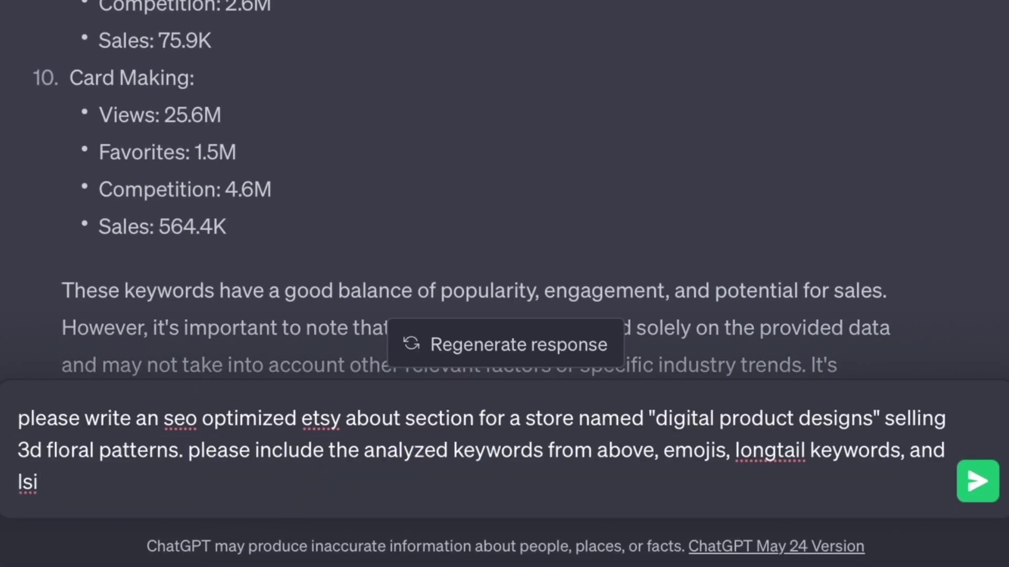
key("Return")
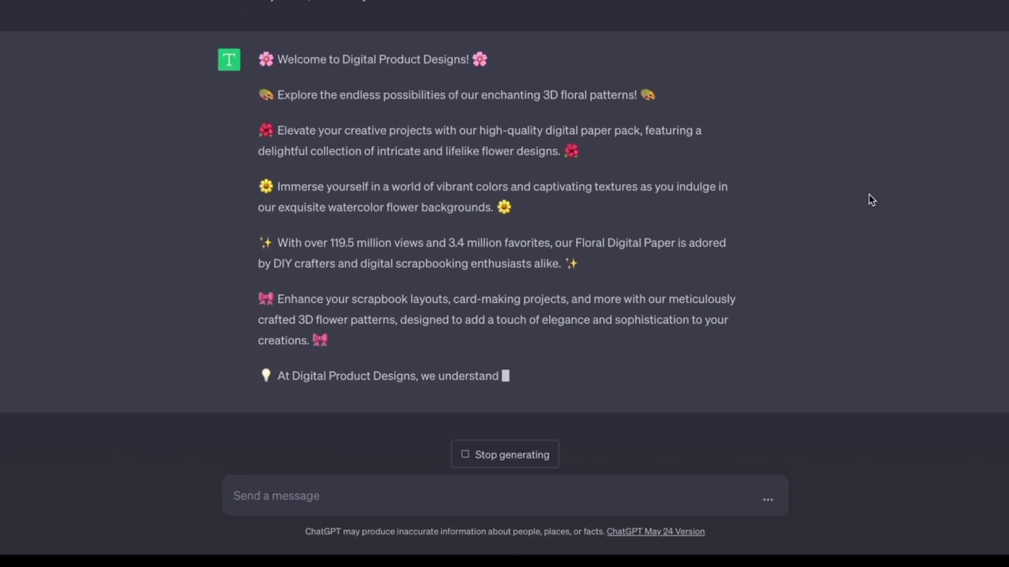
scroll(868, 194, "up", 10)
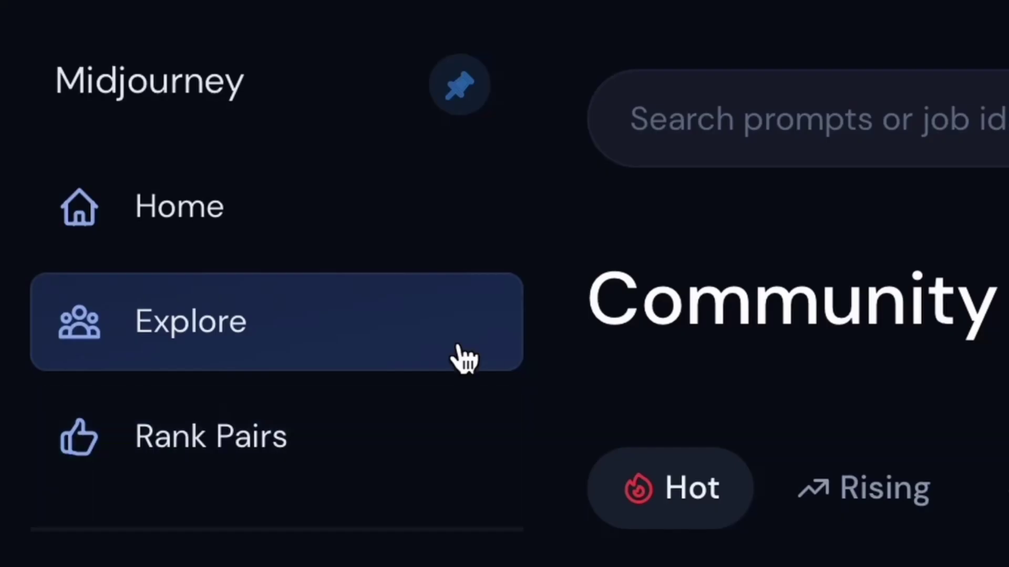
Search Midjourney Explore for 'seamless 3d flower patterns' and browse the resulting images
type("eamless 3d flower patterns")
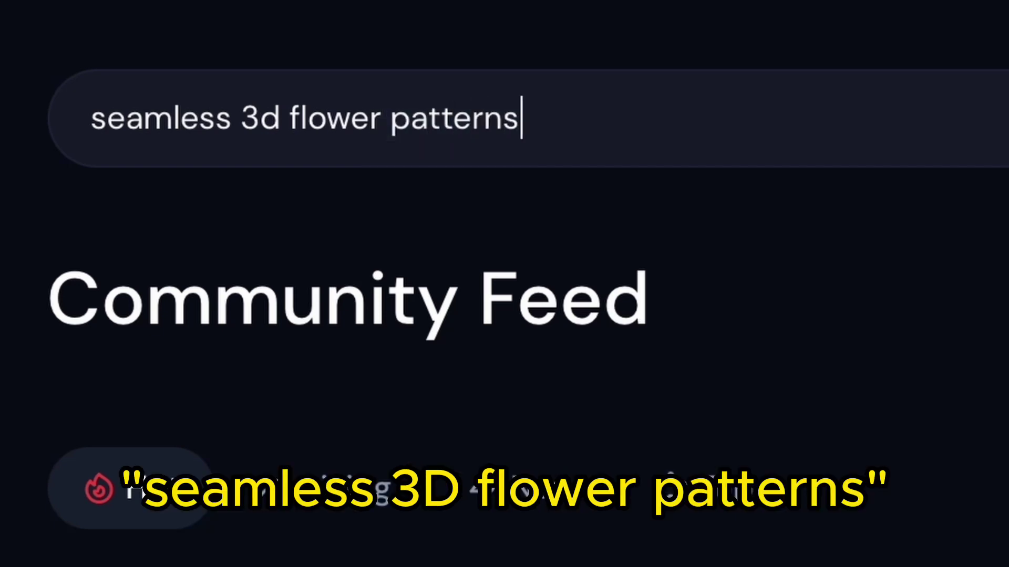
key("Return")
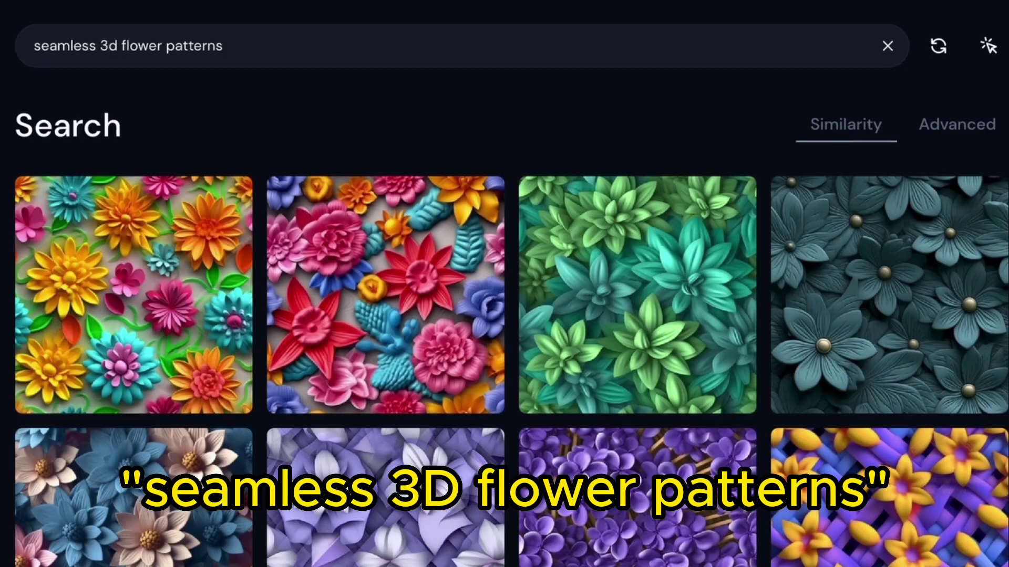
scroll(978, 102, "down", 15)
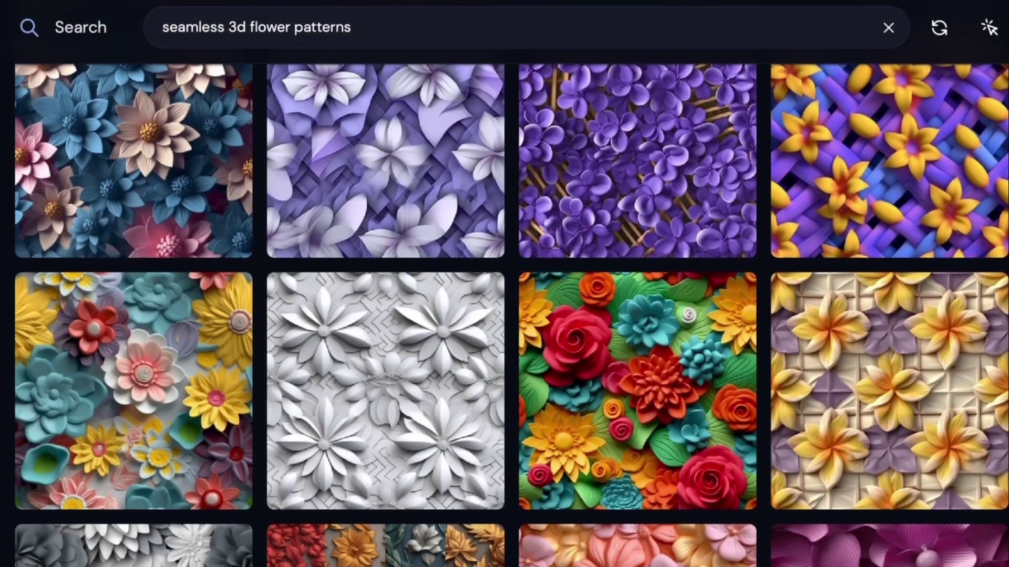
scroll(476, 408, "down", 8)
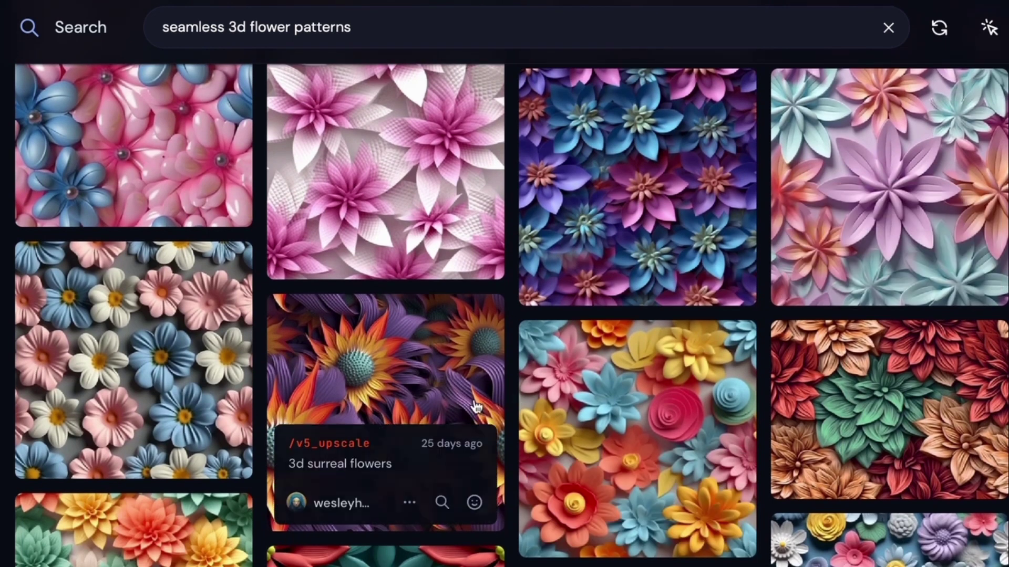
mouse_move(557, 391)
mouse_move(783, 365)
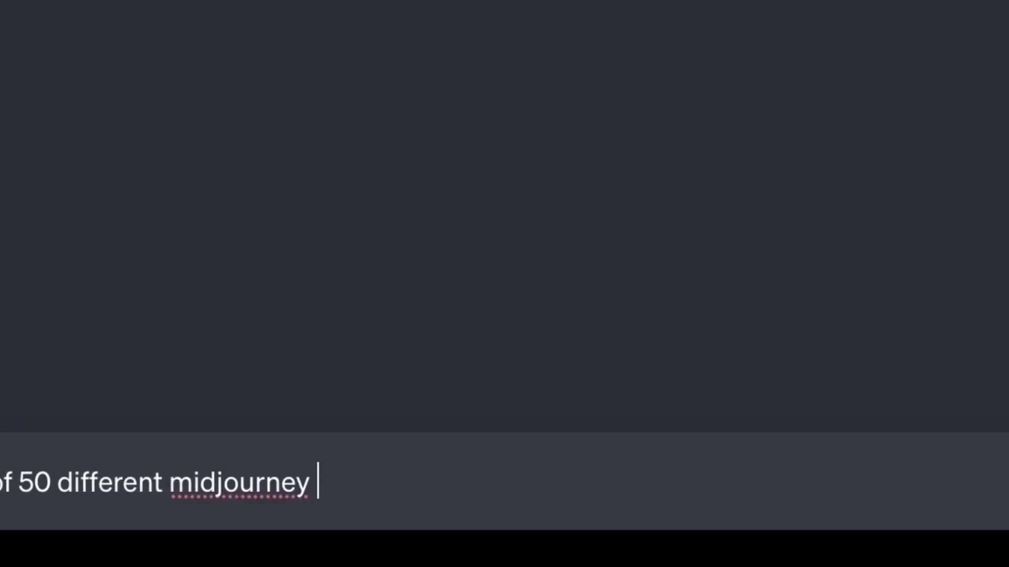
Paste the collected Midjourney prompts and ask for 50 different variations of them
type("these promts; V")
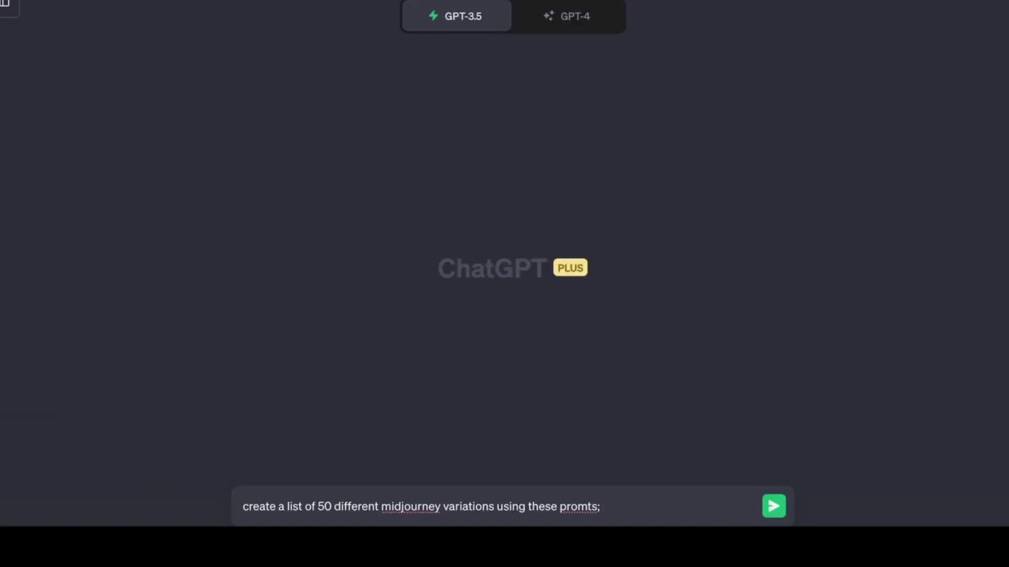
type("3d surreal flowers 3d vibrant clay flowers beautiful 3d art pattern, modern beautiful patterns, stylish seamless pattern, beautiful 3d summer flowers 3d, Freesia, Seamless tile background an abstract seamless tileable 3D floral pattern texture, red and white and purplecolors")
key("Return")
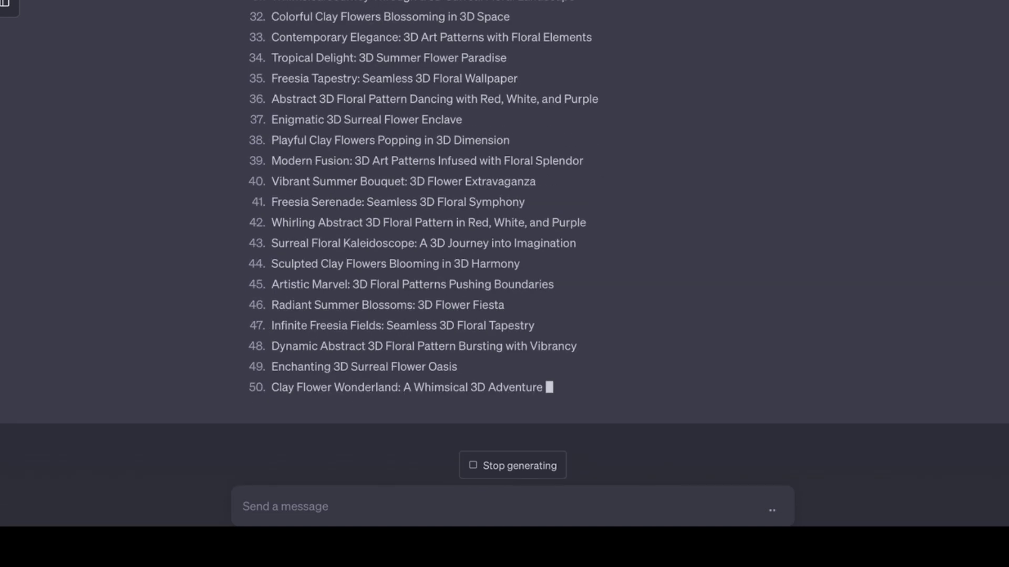
scroll(758, 74, "up", 12)
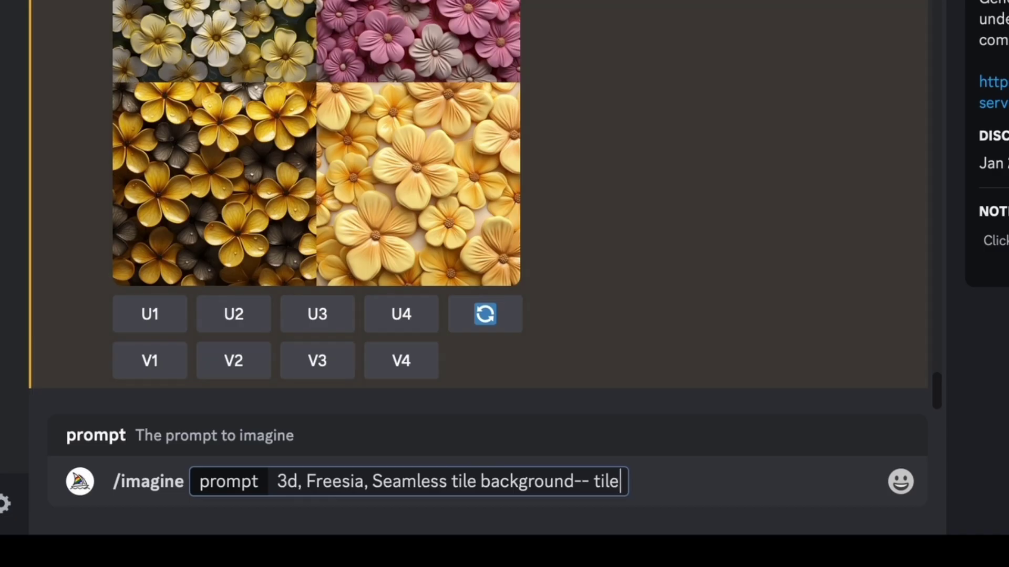
Search Etsy for '3d flowers background' and scroll through the seamless 3D floral listings
key("Return")
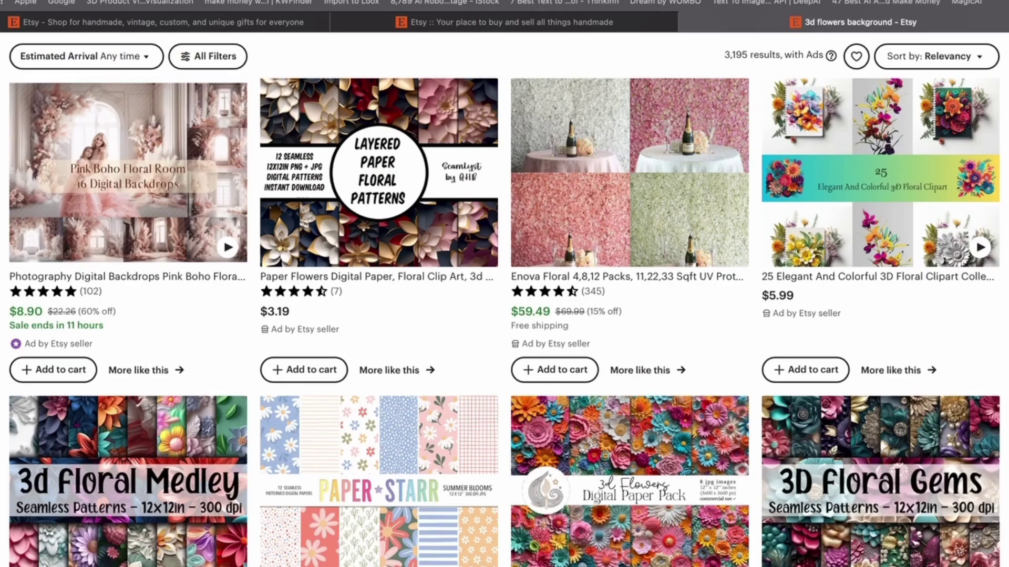
scroll(504, 295, "down", 4)
scroll(504, 295, "down", 5)
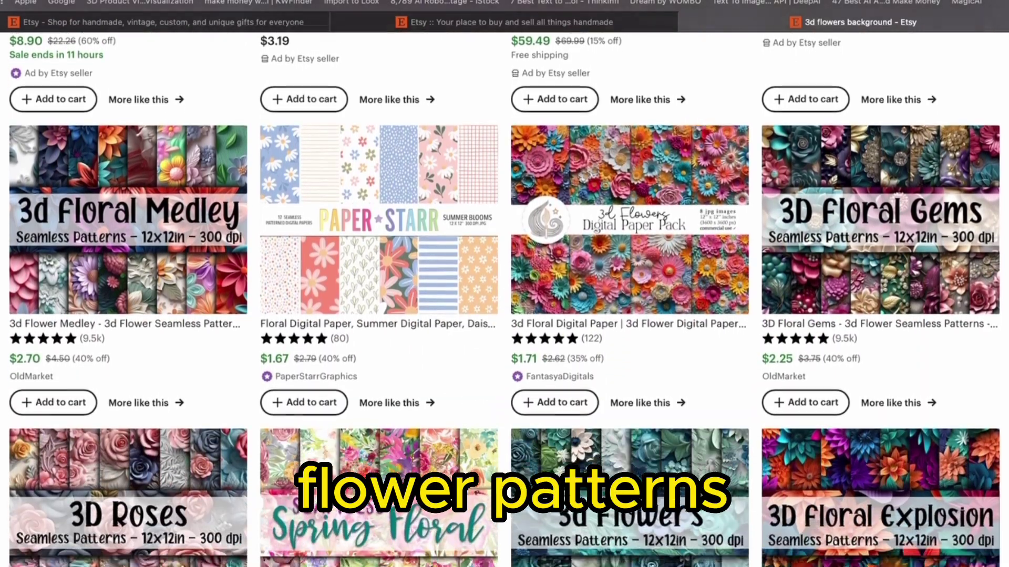
scroll(504, 294, "down", 6)
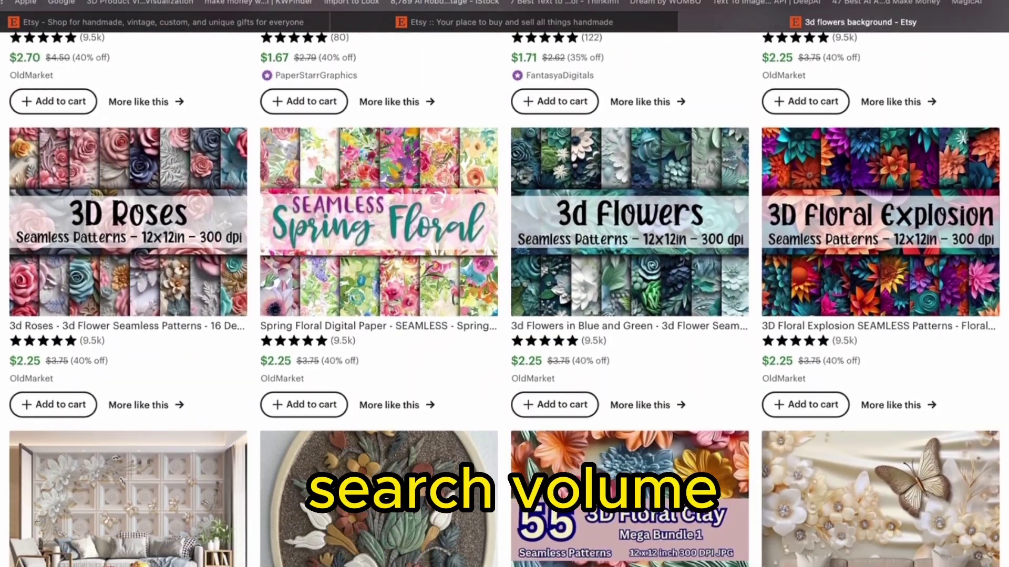
scroll(504, 283, "down", 9)
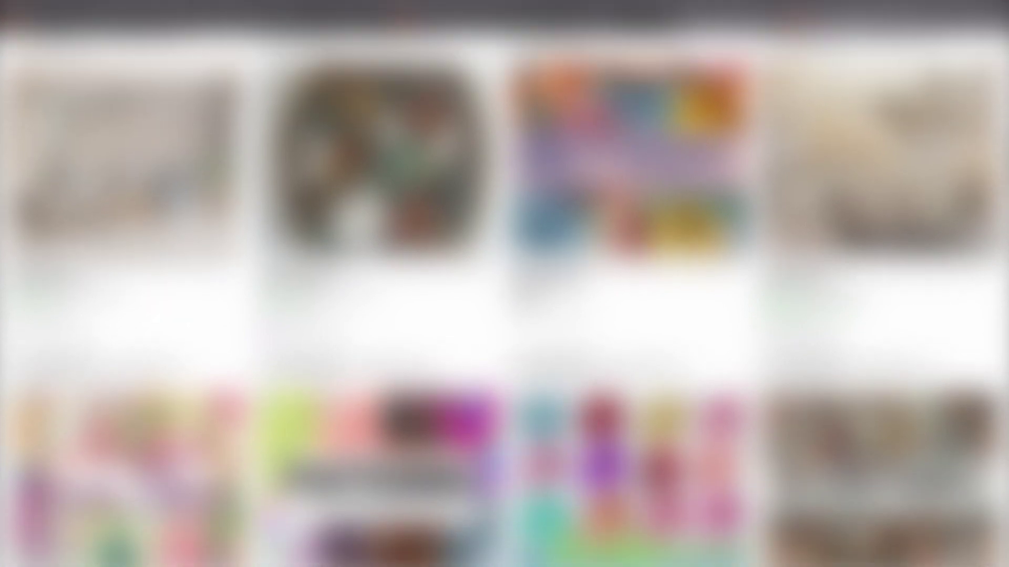
scroll(505, 284, "down", 7)
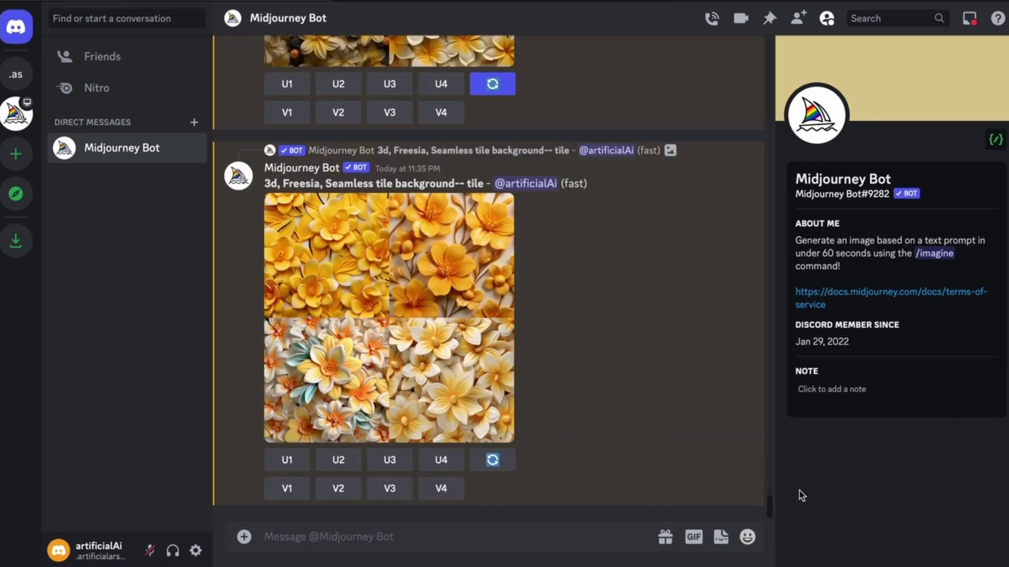
Open the rerolled yellow 3D freesia grid at full size in the viewer
left_click(479, 395)
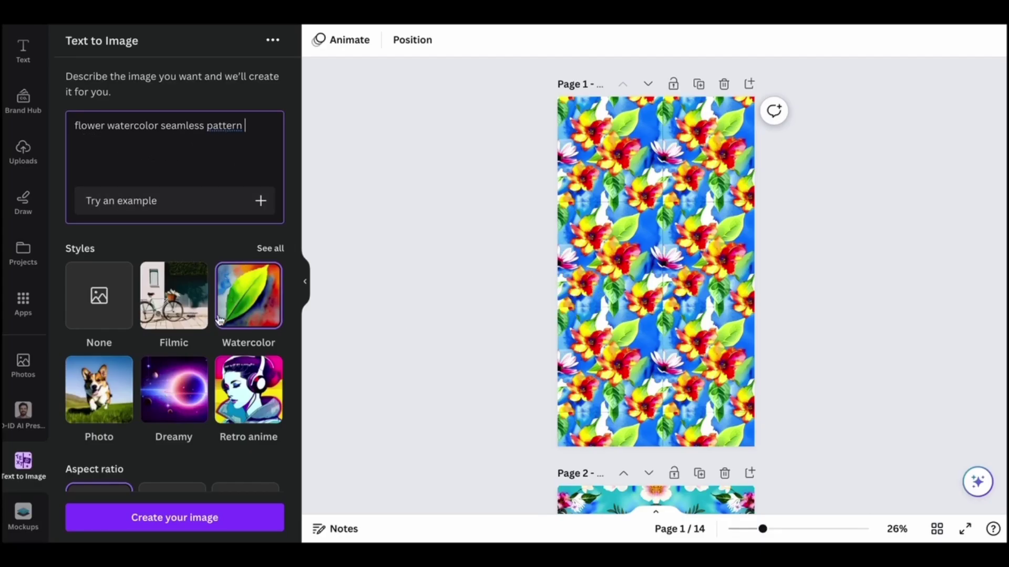
Generate watercolor flower patterns and place the teal one on a new page, duplicated below
left_click(172, 518)
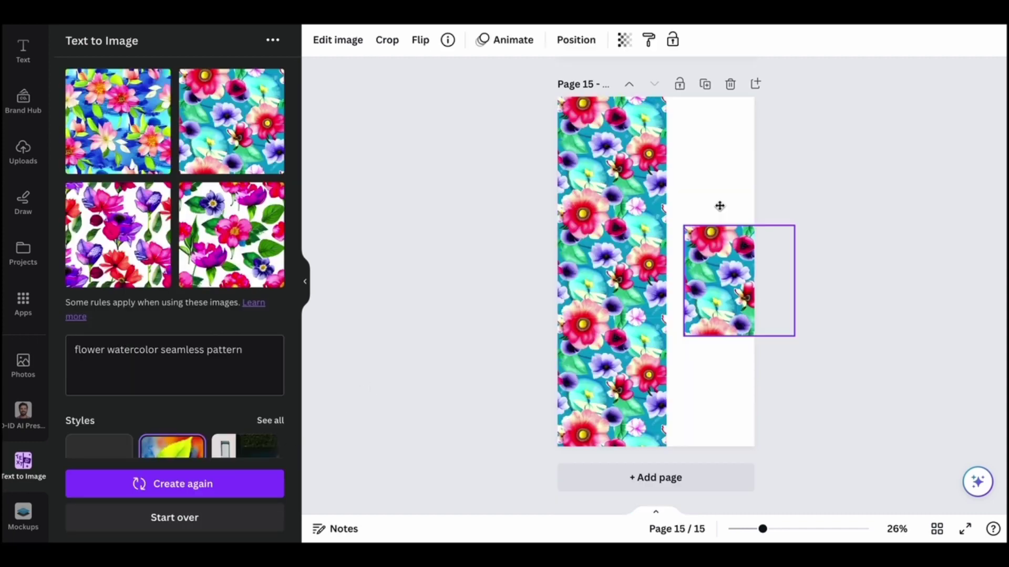
left_click_drag(719, 205, 700, 304)
left_click(698, 171)
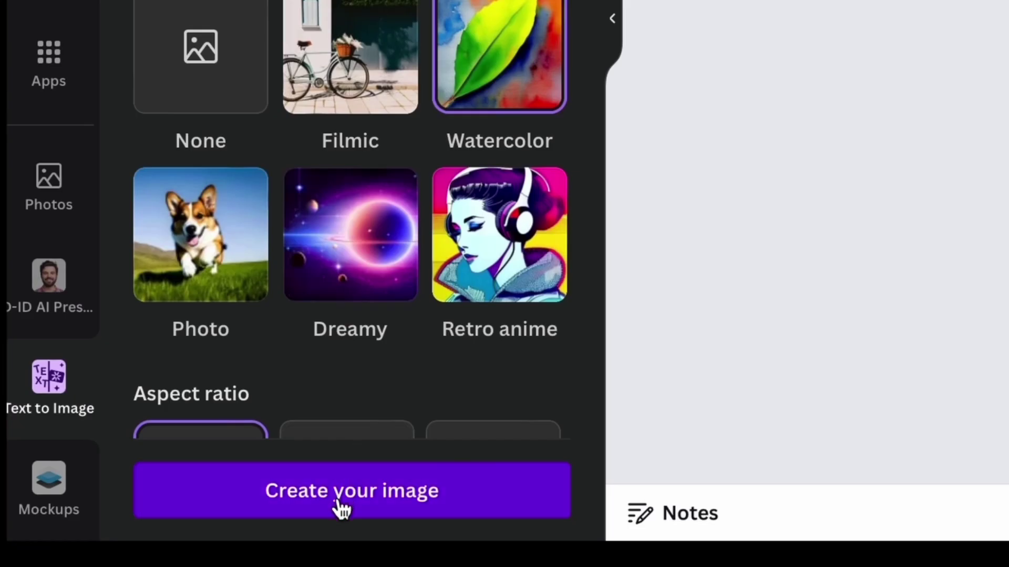
Generate a second watercolor pattern batch, then view a competing Etsy listing's second preview
left_click(338, 503)
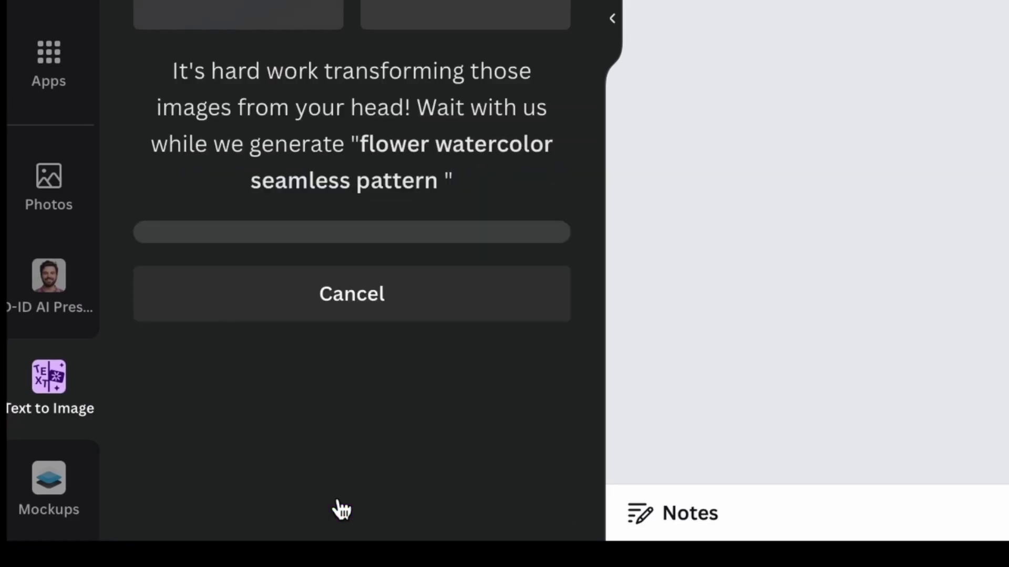
scroll(527, 235, "up", 15)
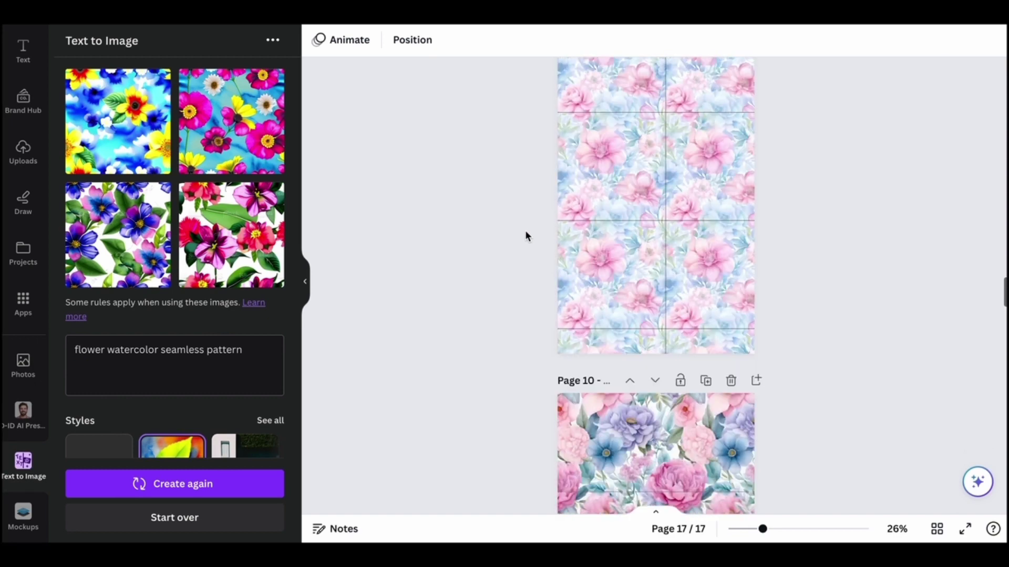
scroll(526, 233, "up", 10)
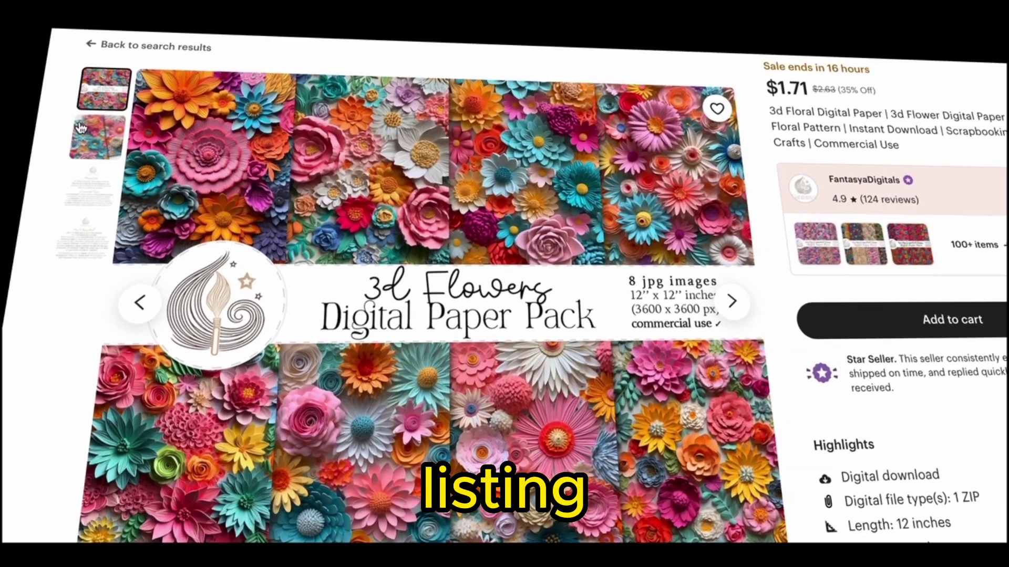
left_click(91, 100)
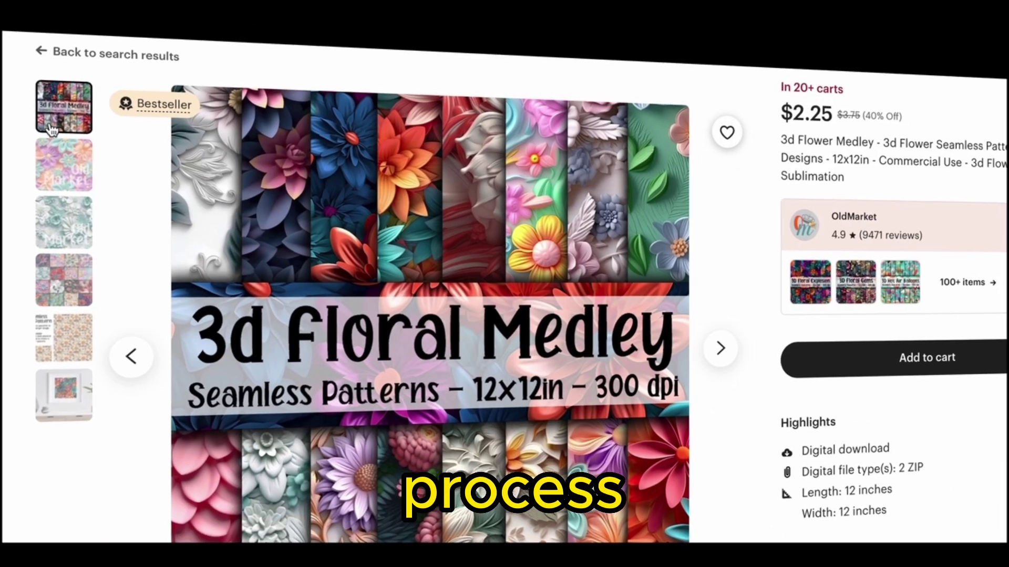
Browse the 3D Flower Medley listing's previews, then show the 3D Floral Gems rose pattern
left_click(45, 161)
left_click(37, 222)
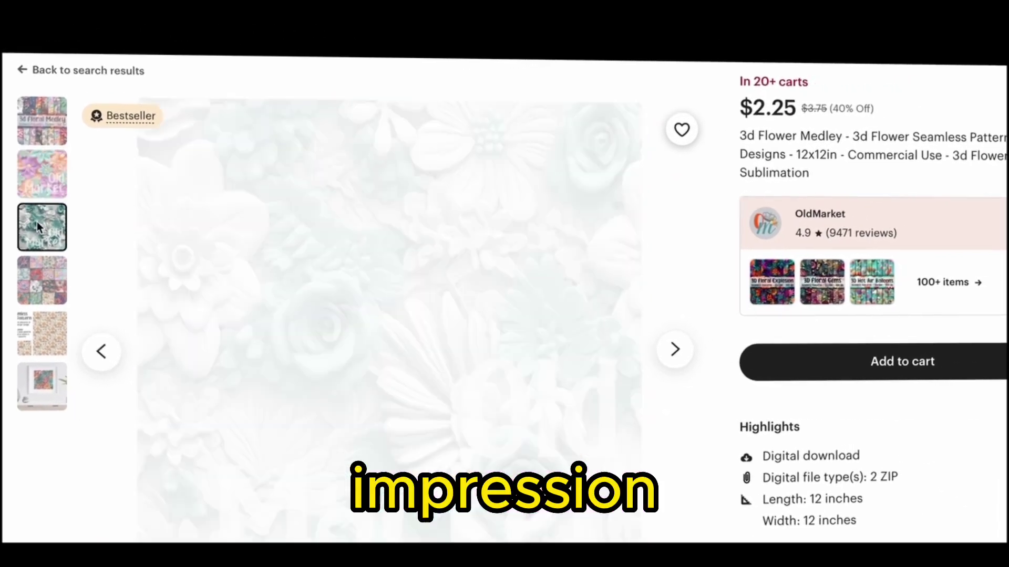
left_click(42, 280)
left_click(42, 333)
left_click(42, 386)
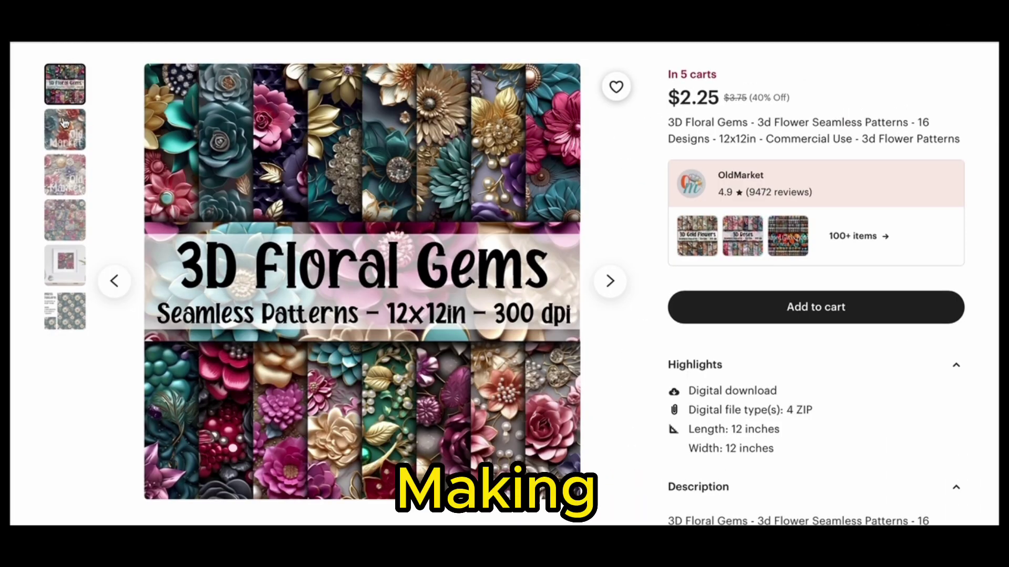
left_click(63, 123)
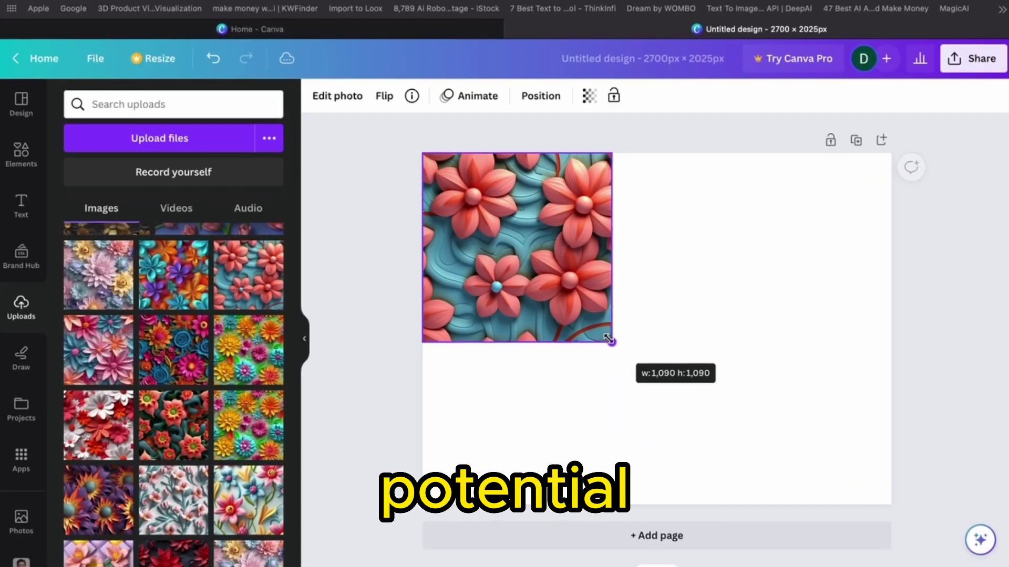
Shrink the flower image to a smaller square and screenshot the cover design with Cmd+Shift+5
left_click_drag(612, 342, 538, 269)
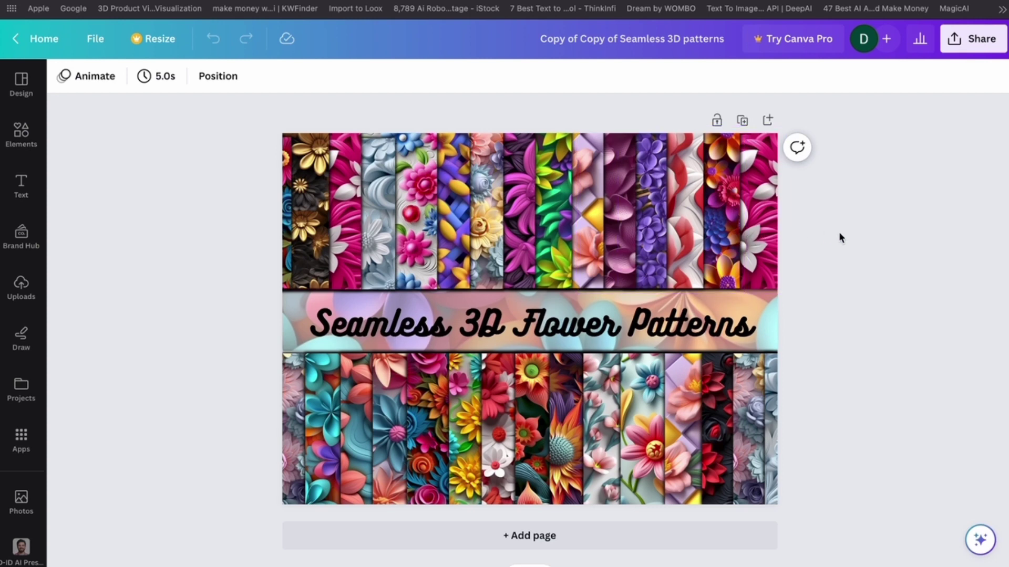
key("super+shift+5")
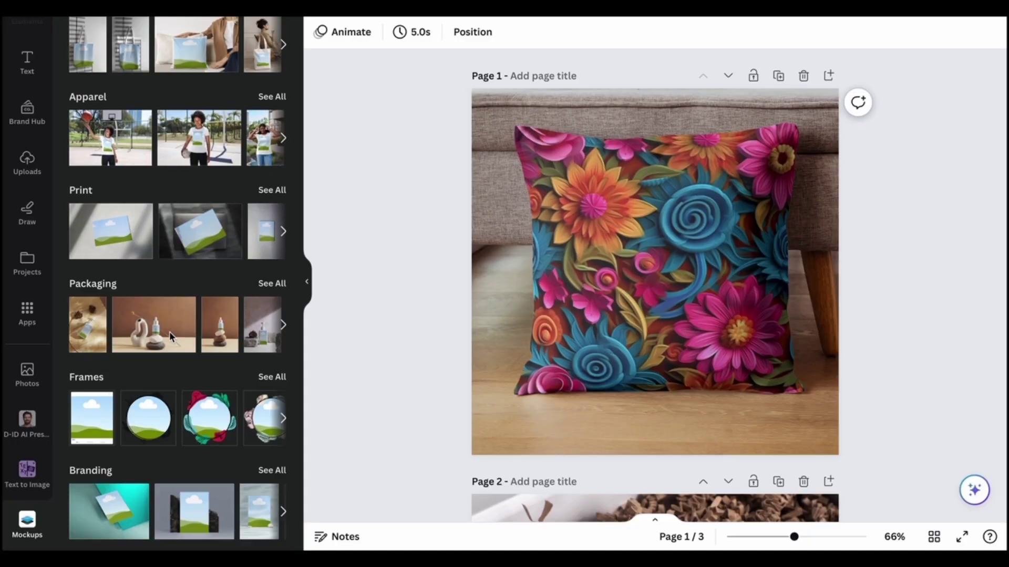
Hide the mockup library to widen the canvas and scroll through the pillow mockup pages
left_click(307, 283)
scroll(292, 291, "down", 15)
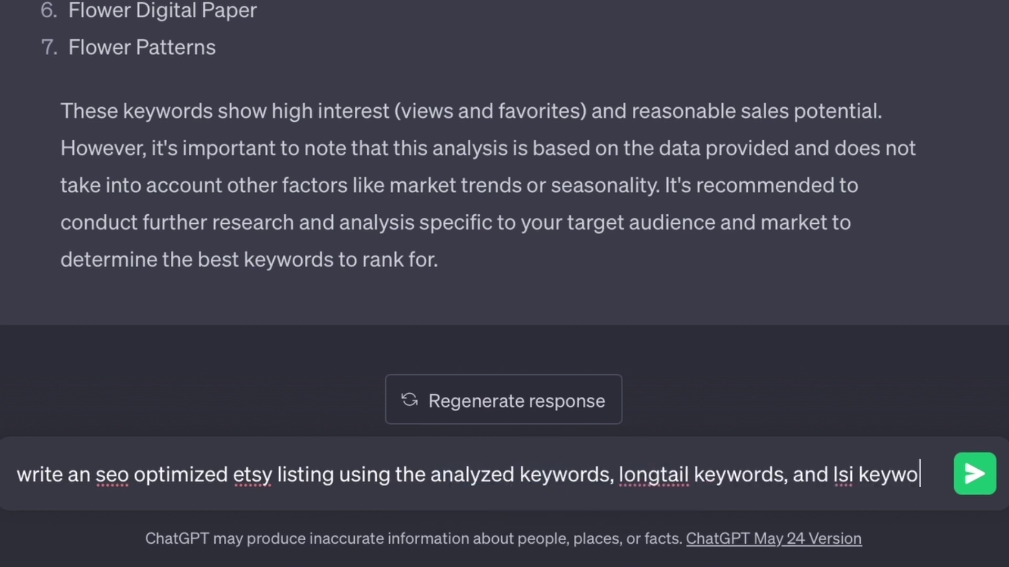
Send the request for an SEO Etsy listing using analyzed, longtail and LSI keywords
type("rds.")
key("Return")
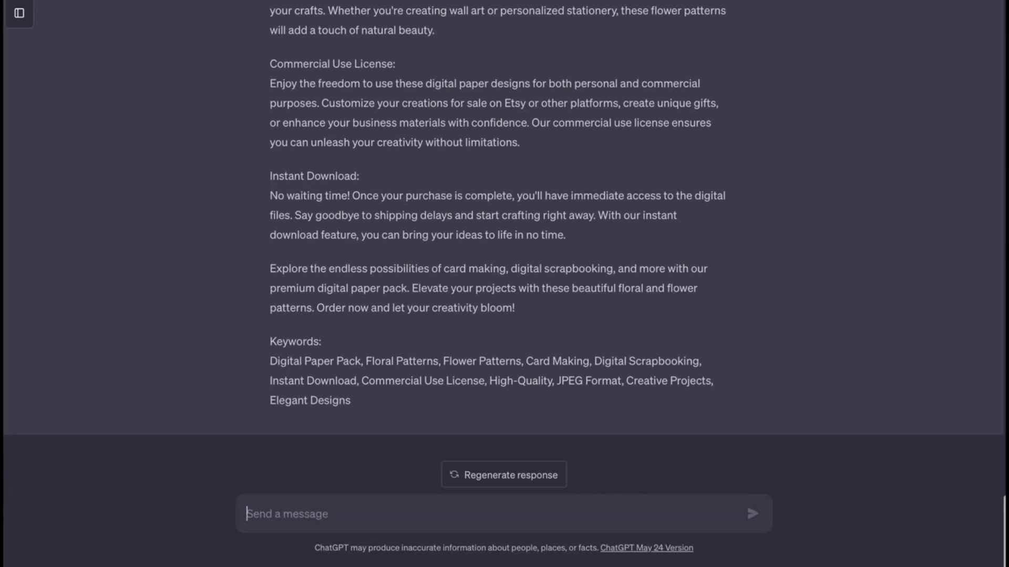
scroll(504, 253, "up", 9)
scroll(504, 252, "up", 5)
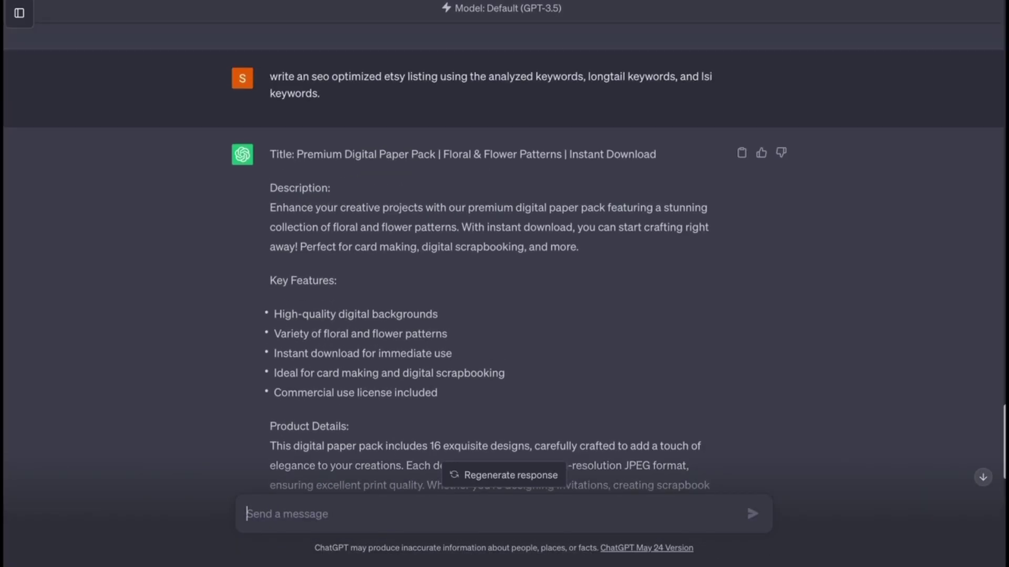